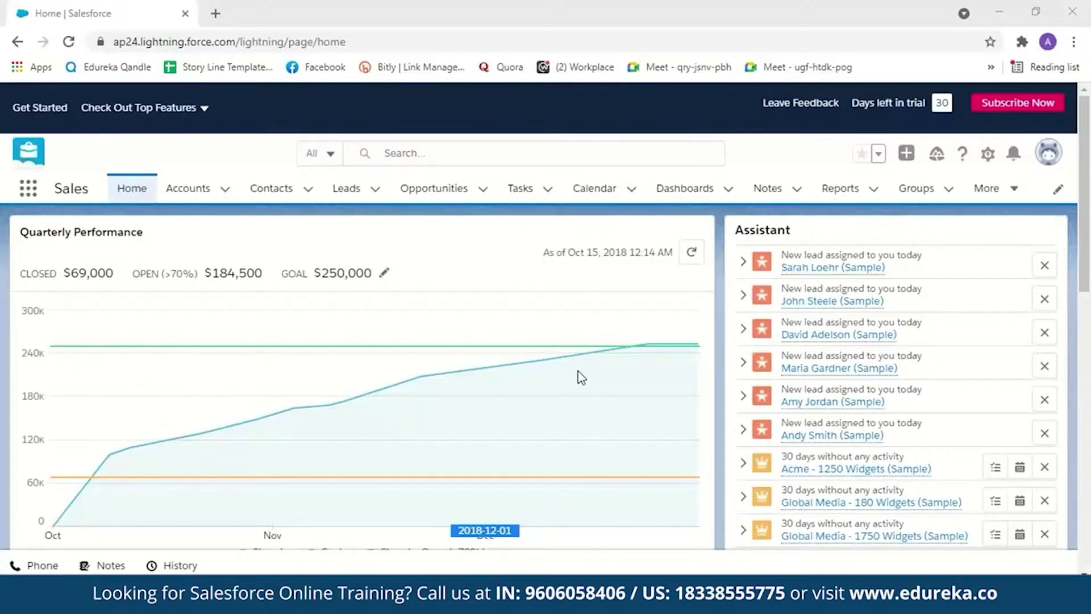
# Look over the Home page from the Quarterly Performance chart and Assistant down to today's tasks, events and accounts
pyautogui.moveTo(461, 341)
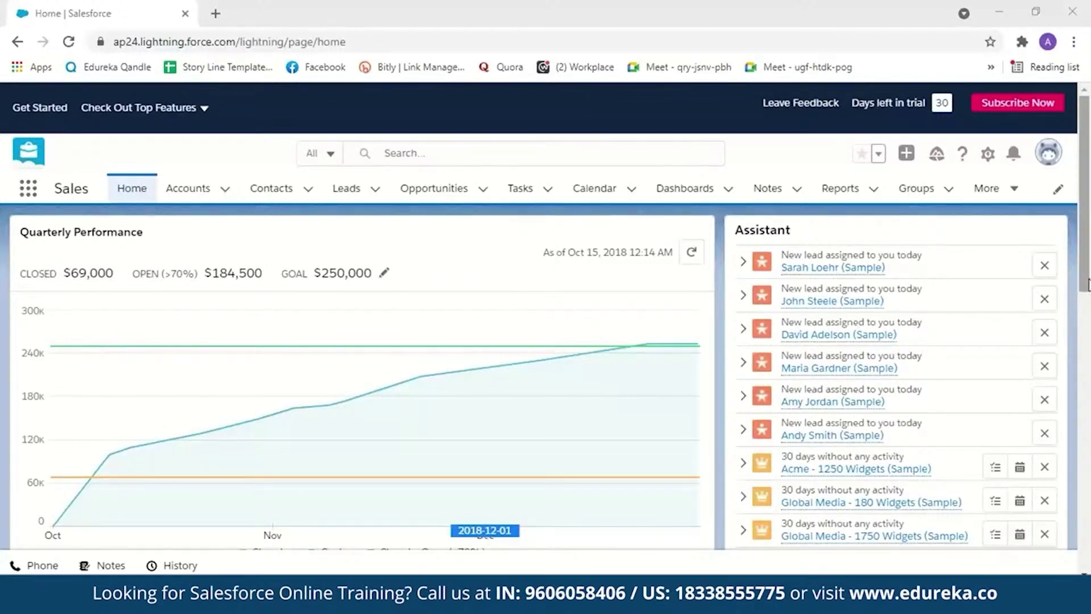
pyautogui.scroll(-1, 1088, 284)
pyautogui.scroll(1, 93, 234)
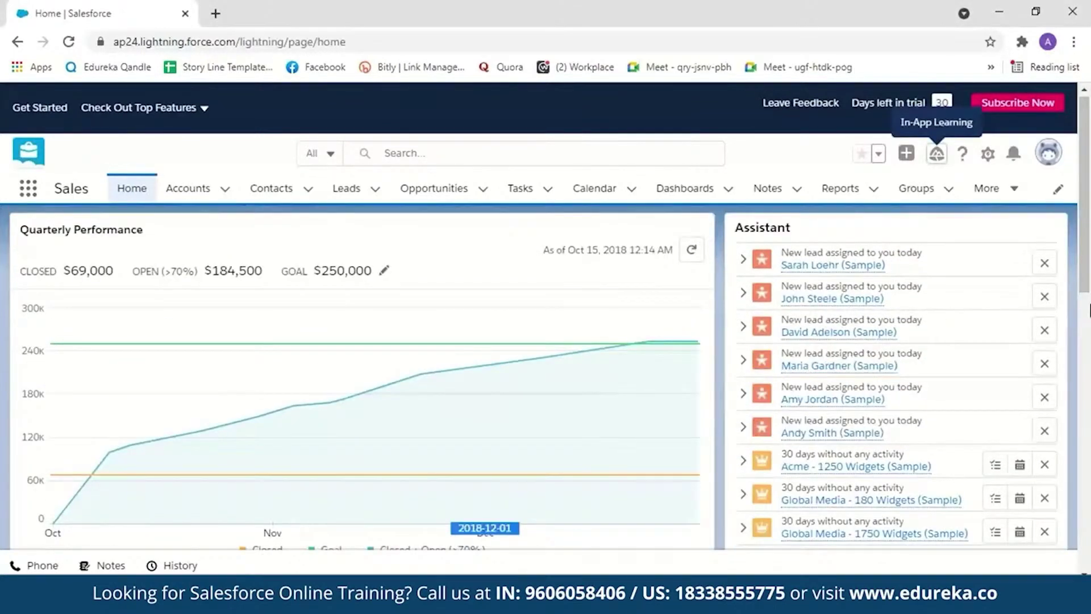
pyautogui.scroll(-3, 1088, 340)
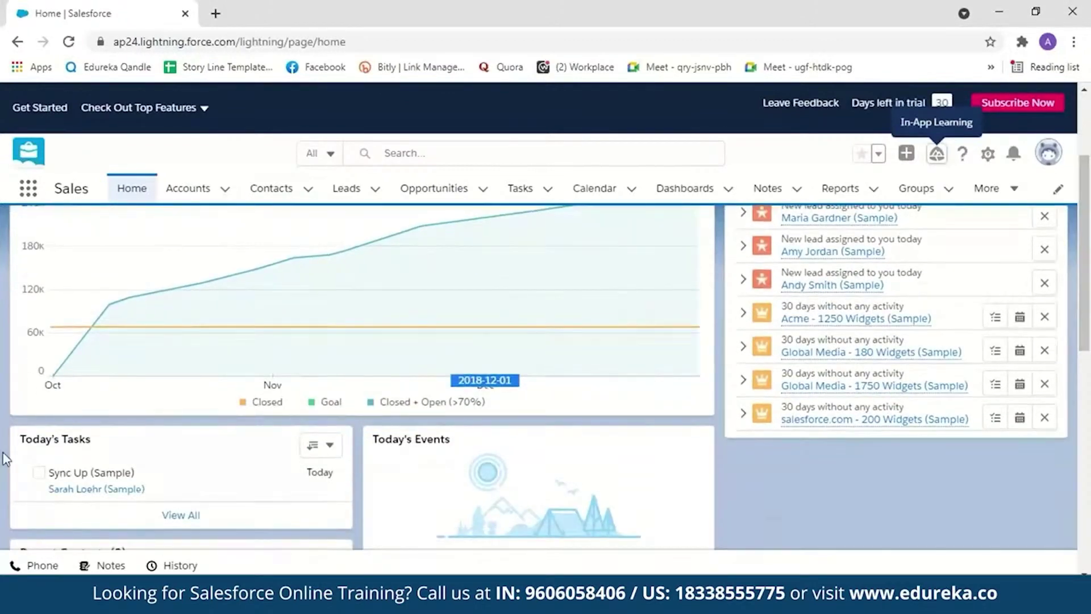
pyautogui.scroll(-2, 1089, 369)
pyautogui.scroll(-1, 1088, 398)
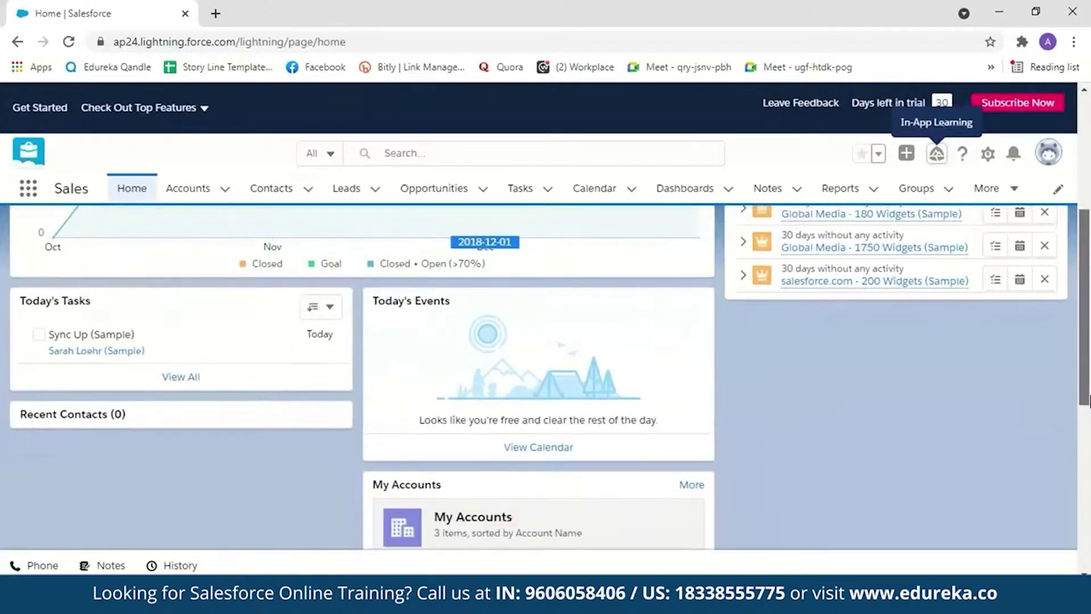
pyautogui.scroll(5, 630, 279)
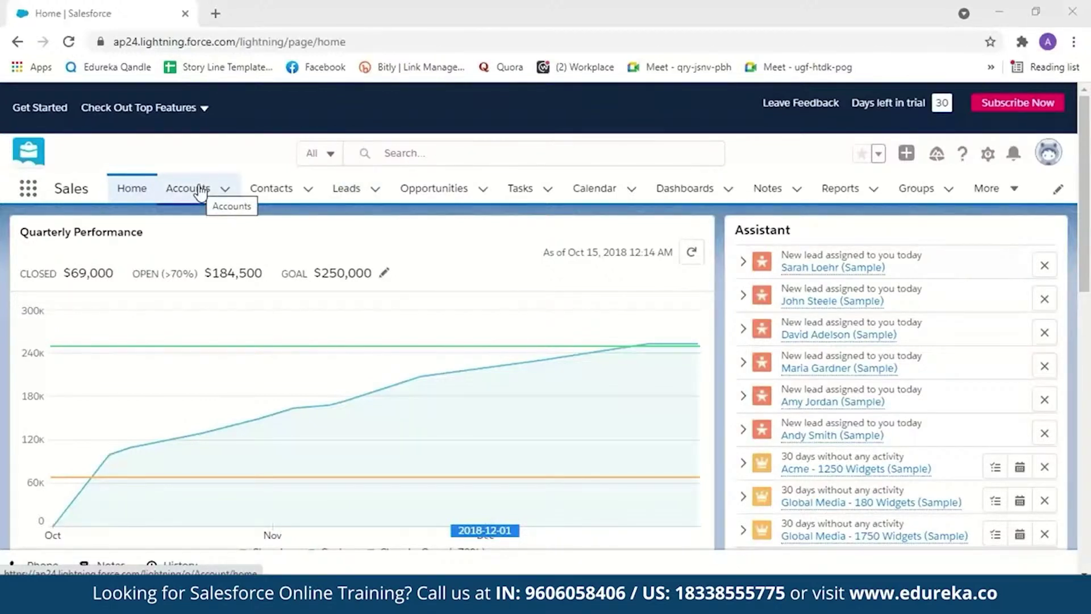
# Open the Contacts page and display the All Contacts list view
pyautogui.click(277, 193)
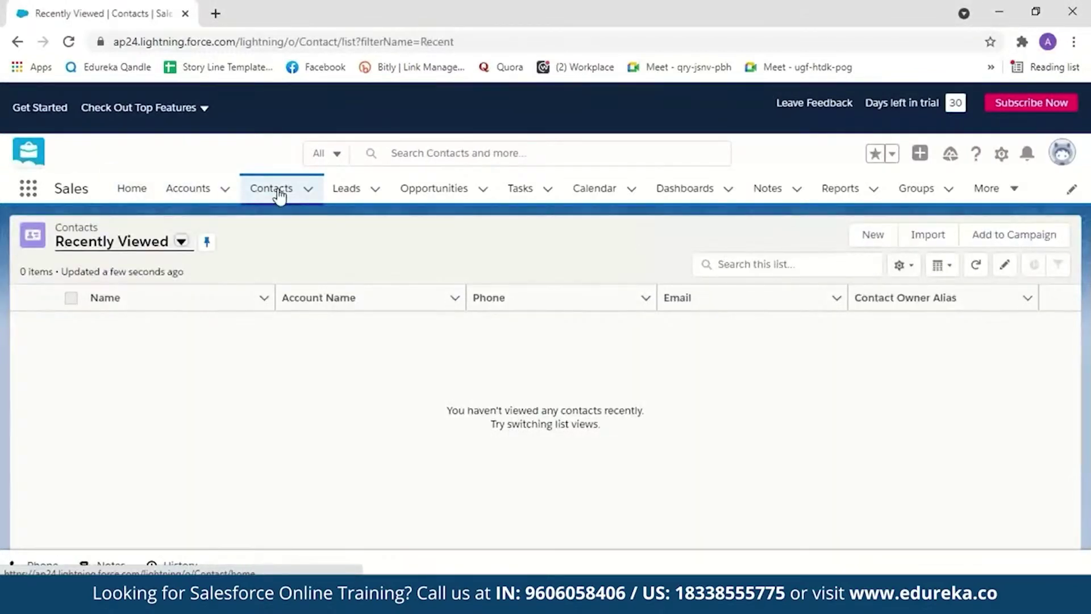
pyautogui.click(181, 242)
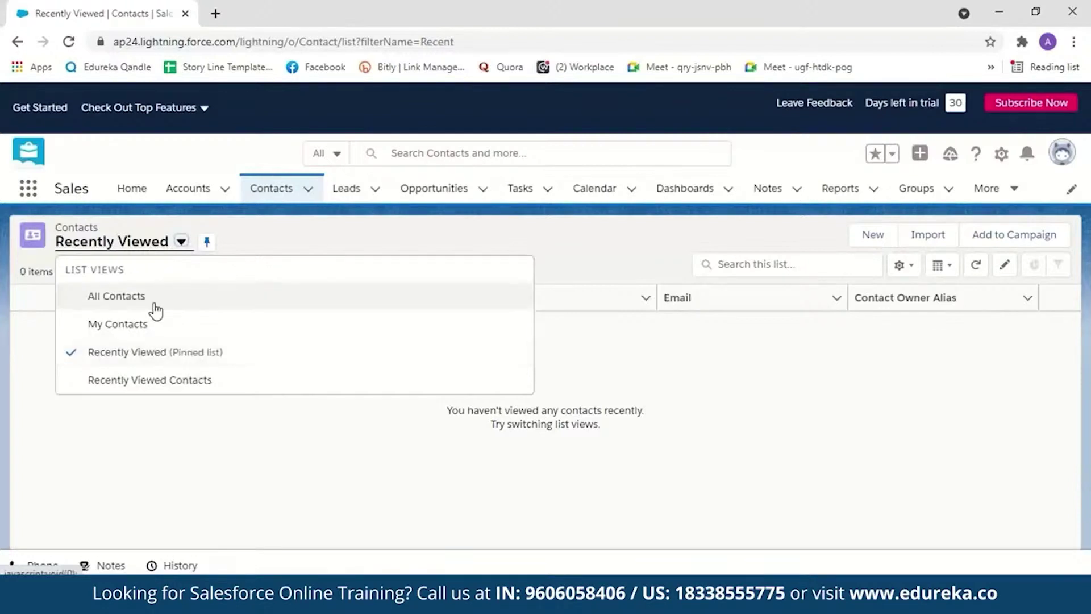
pyautogui.click(142, 307)
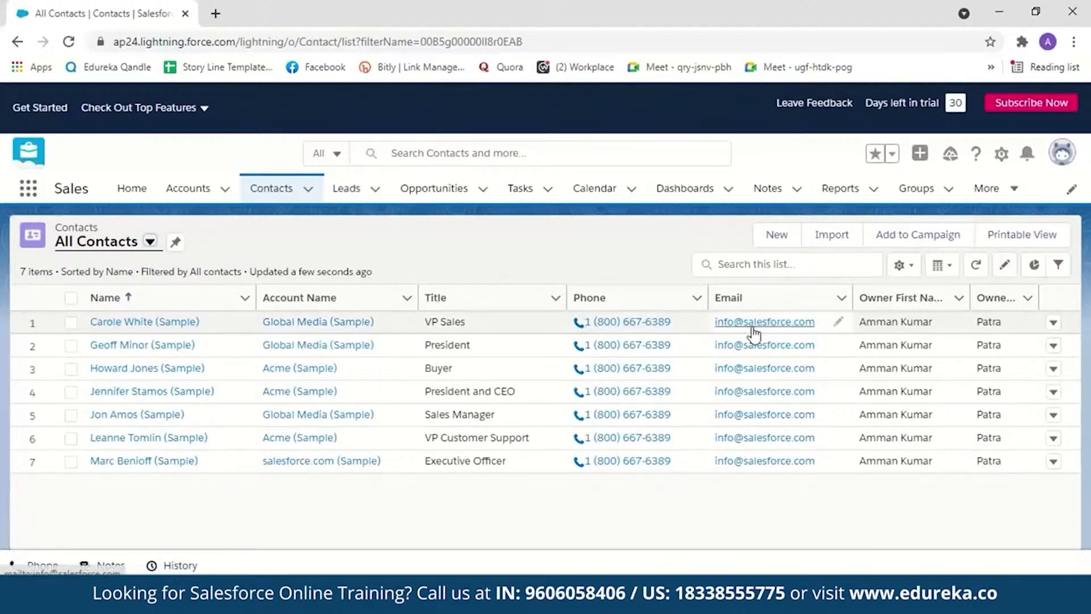
# Display the My Accounts list view for accounts, and view the recently viewed opportunities
pyautogui.click(200, 194)
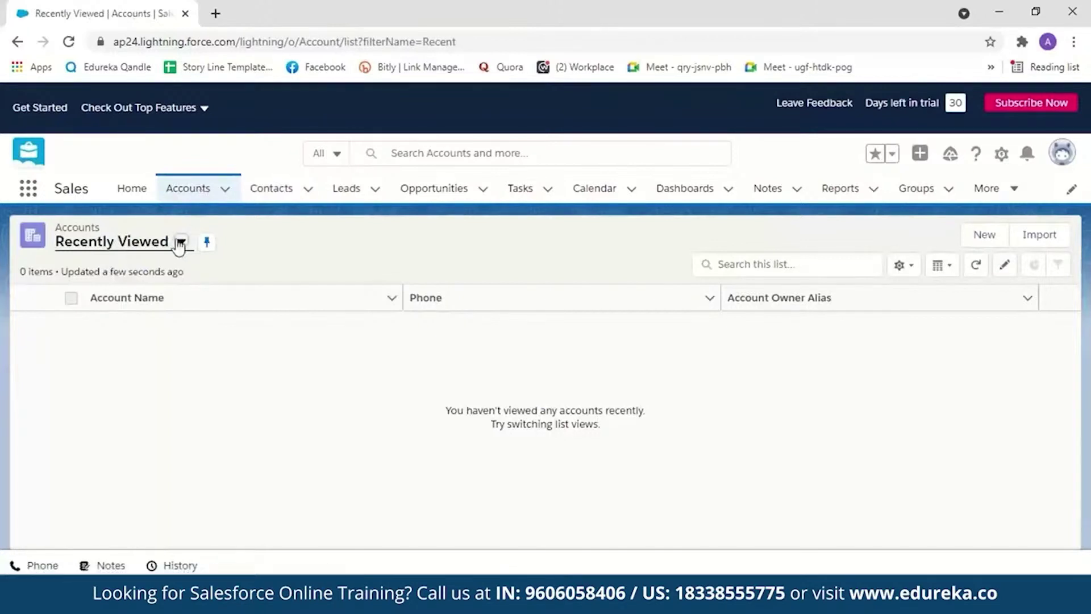
pyautogui.click(181, 245)
pyautogui.click(163, 332)
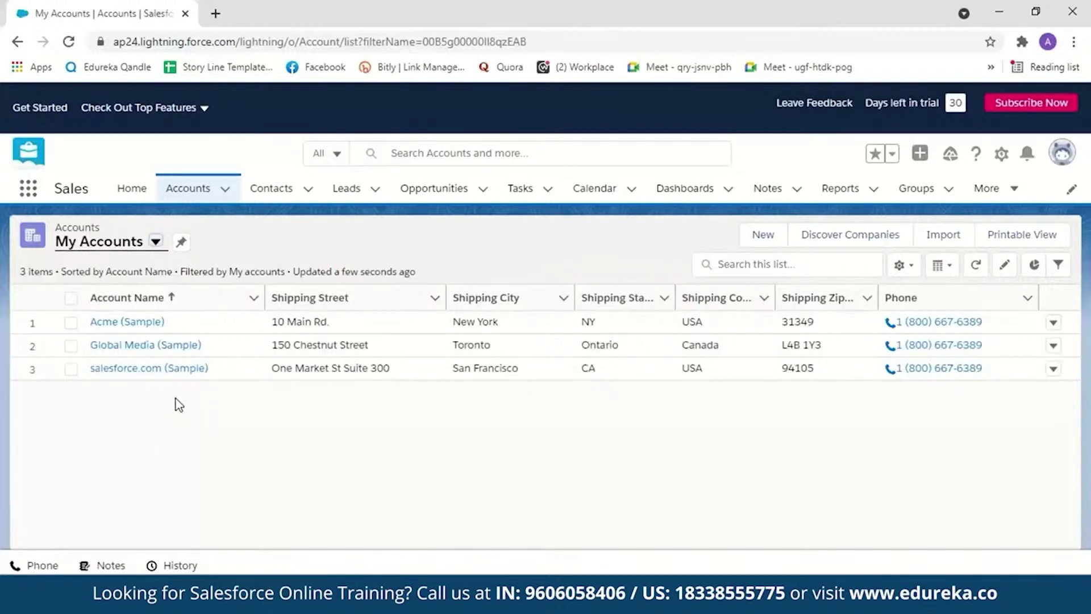
pyautogui.click(440, 193)
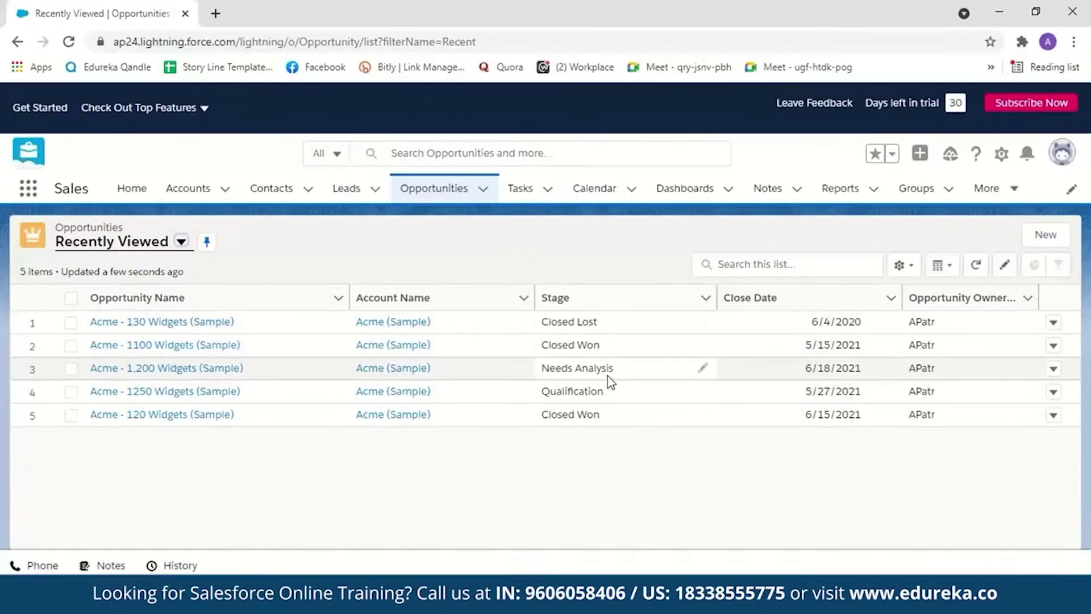
# Display the Open Tasks list view on the Tasks page and look through its entries
pyautogui.click(532, 193)
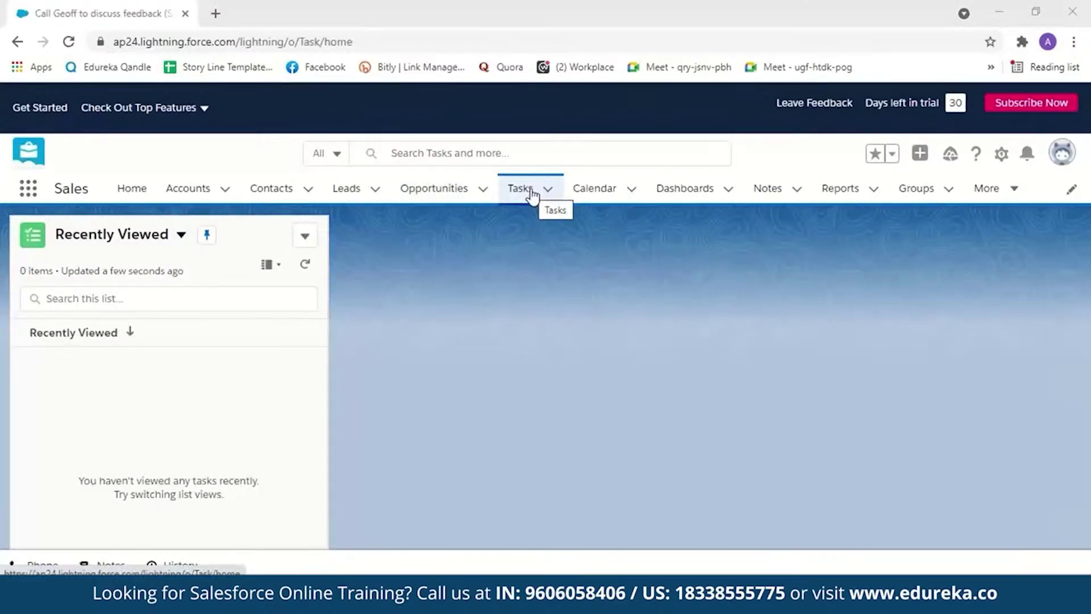
pyautogui.click(181, 235)
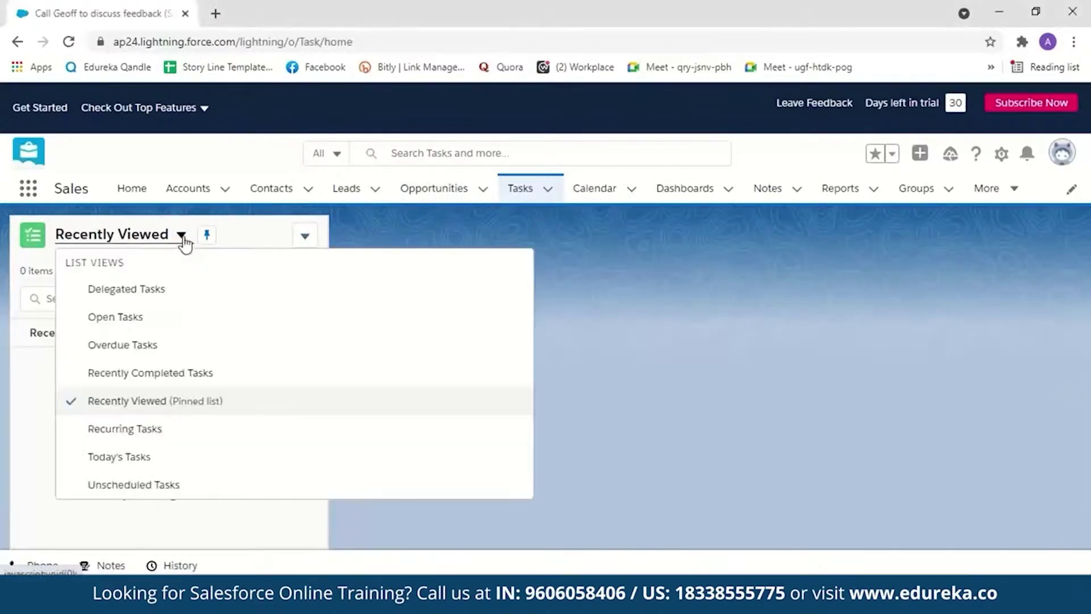
pyautogui.click(142, 325)
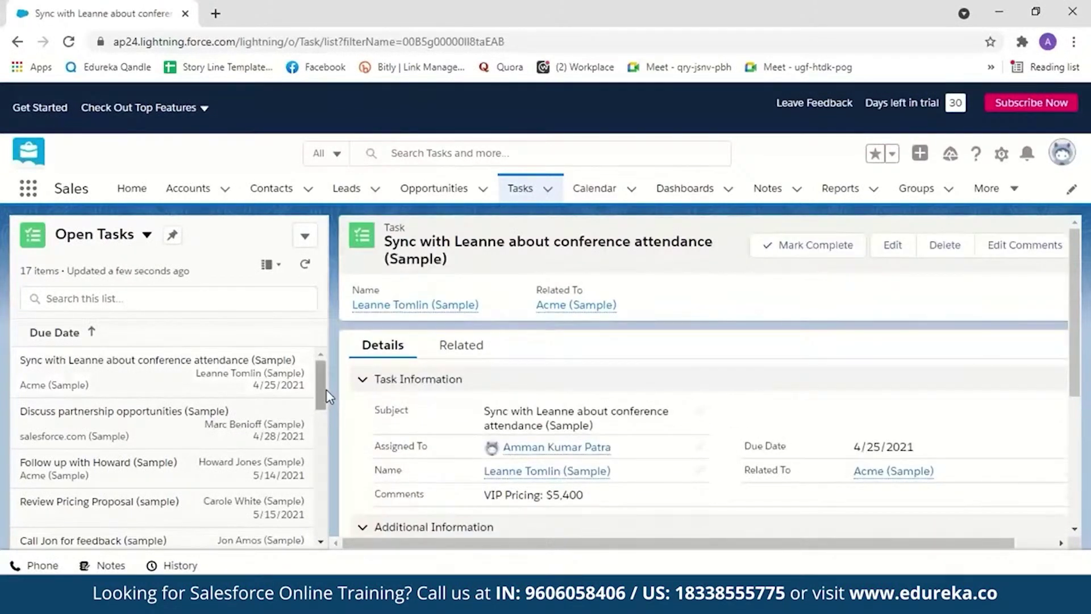
pyautogui.scroll(-1, 215, 455)
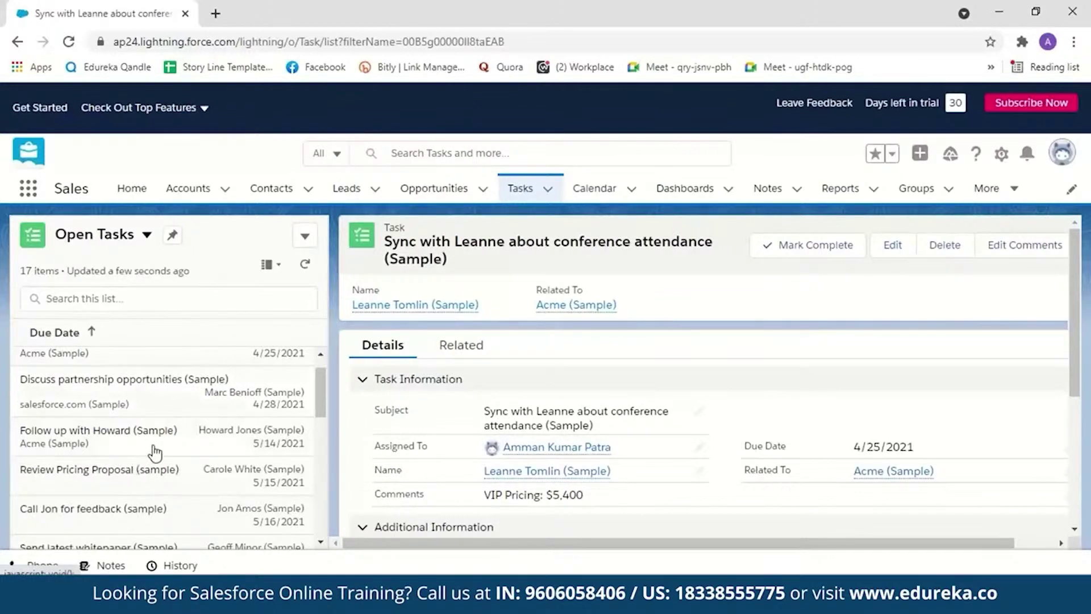
# View the Calendar page and the Notes page
pyautogui.click(604, 190)
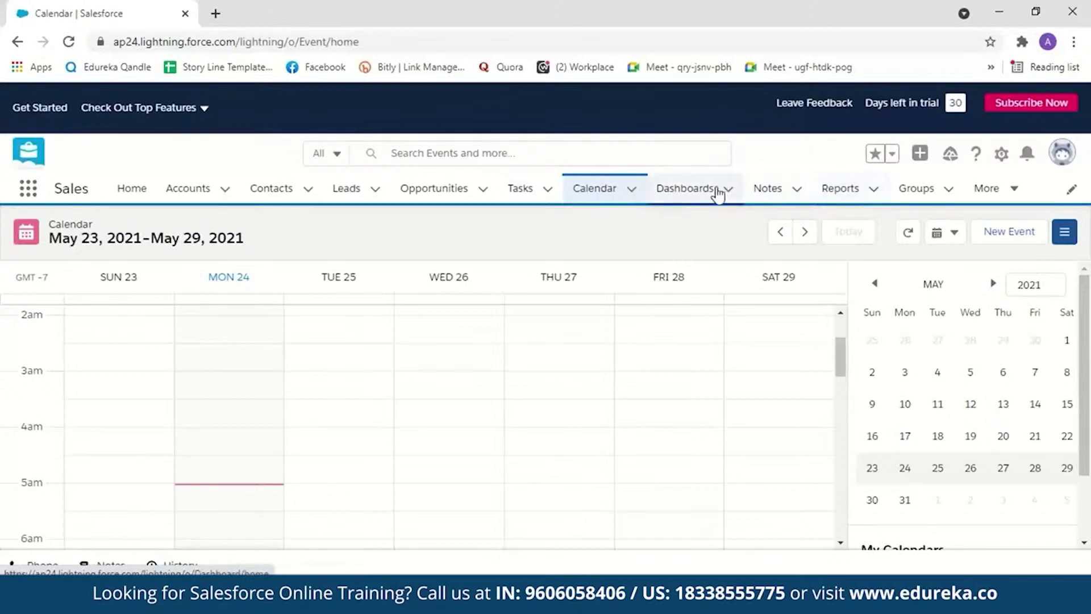
pyautogui.click(782, 195)
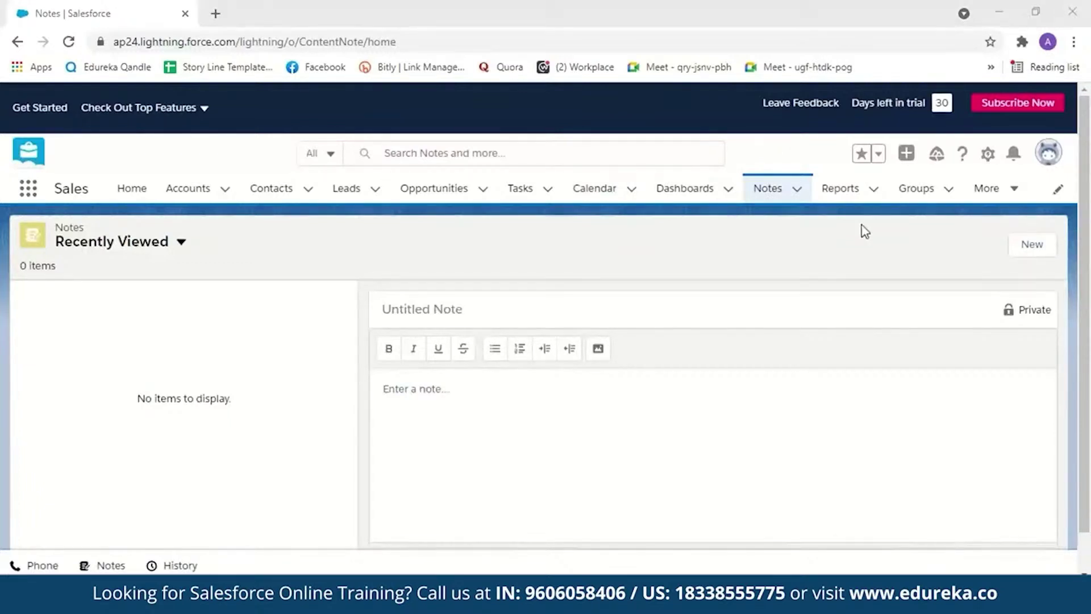
# Open the Leads page and display the My Leads list view
pyautogui.click(354, 203)
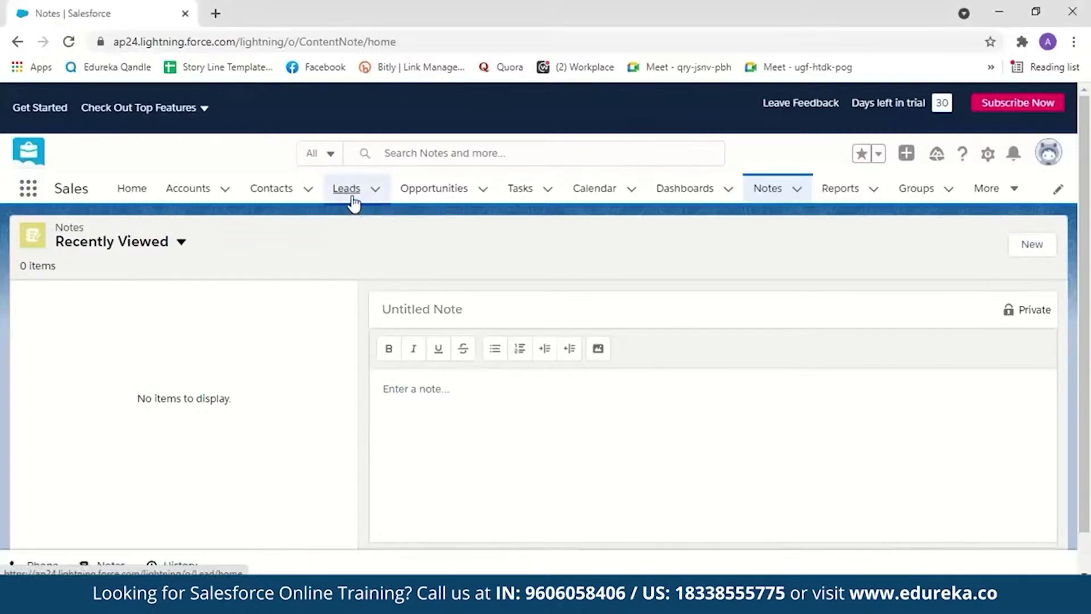
pyautogui.click(181, 242)
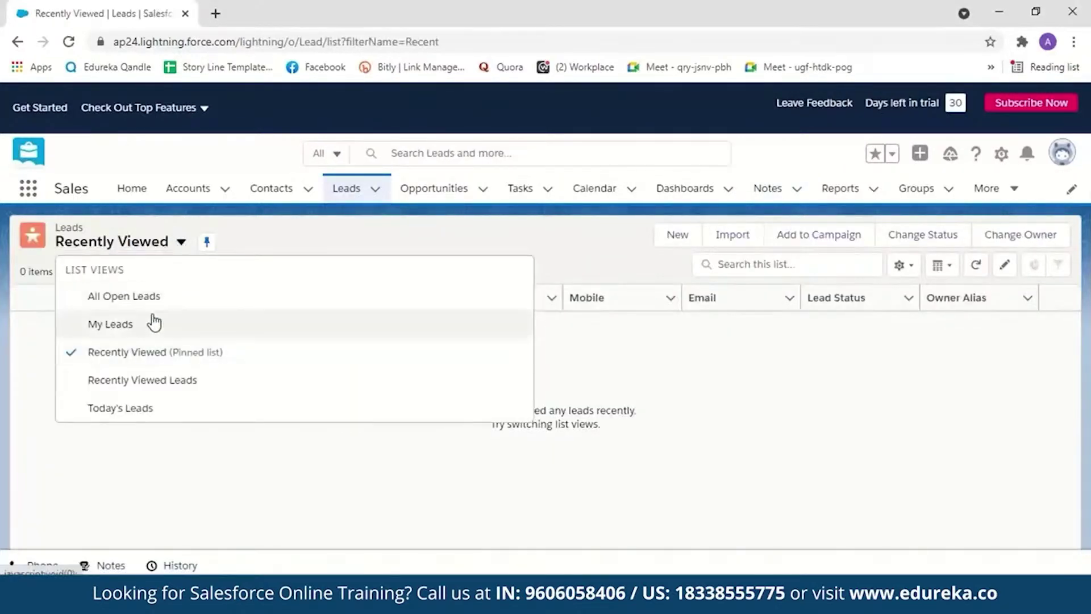
pyautogui.click(153, 322)
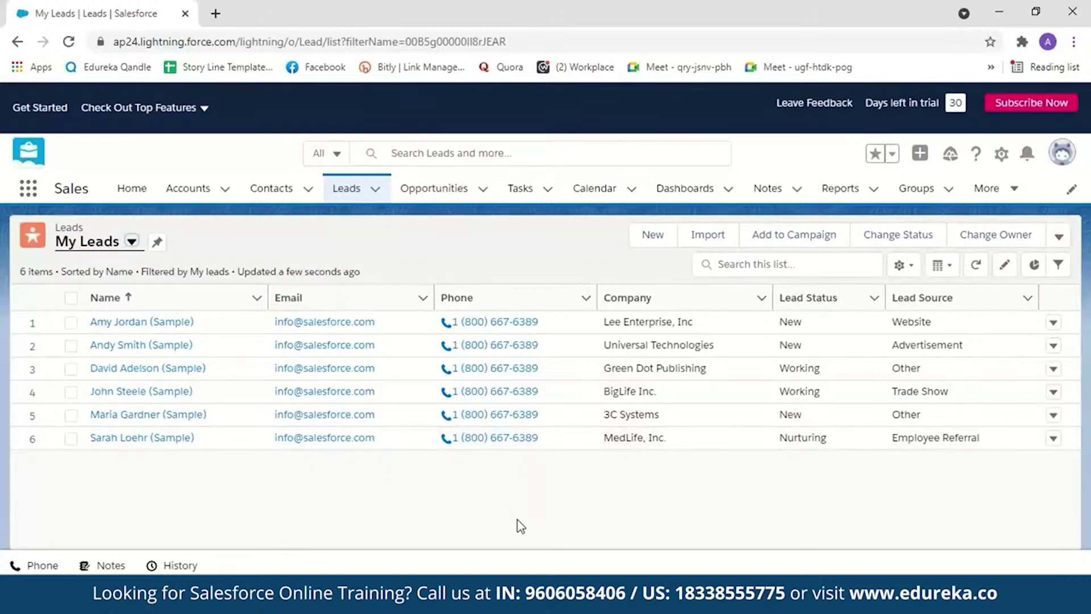
# Start a data import for Leads that adds new records, using the Sample data CSV file from the archive folder in Downloads
pyautogui.click(705, 236)
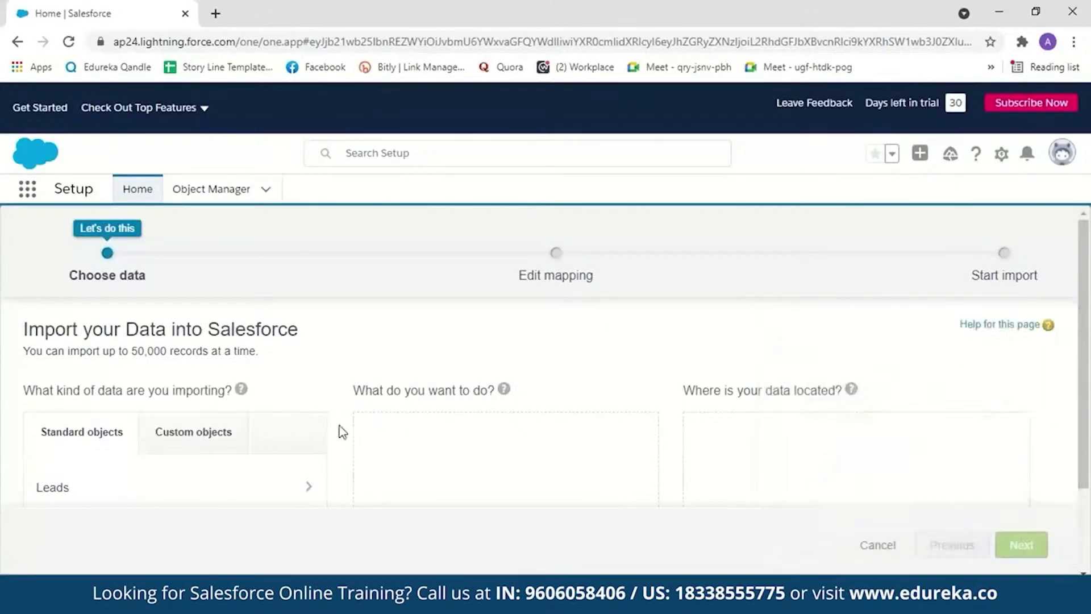
pyautogui.click(223, 486)
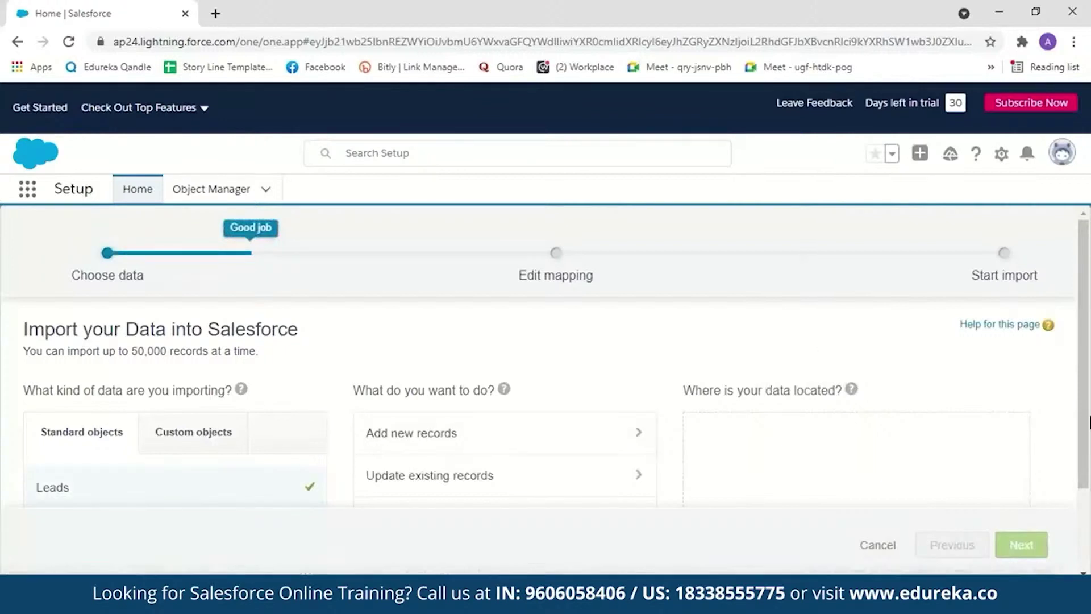
pyautogui.scroll(-1, 522, 431)
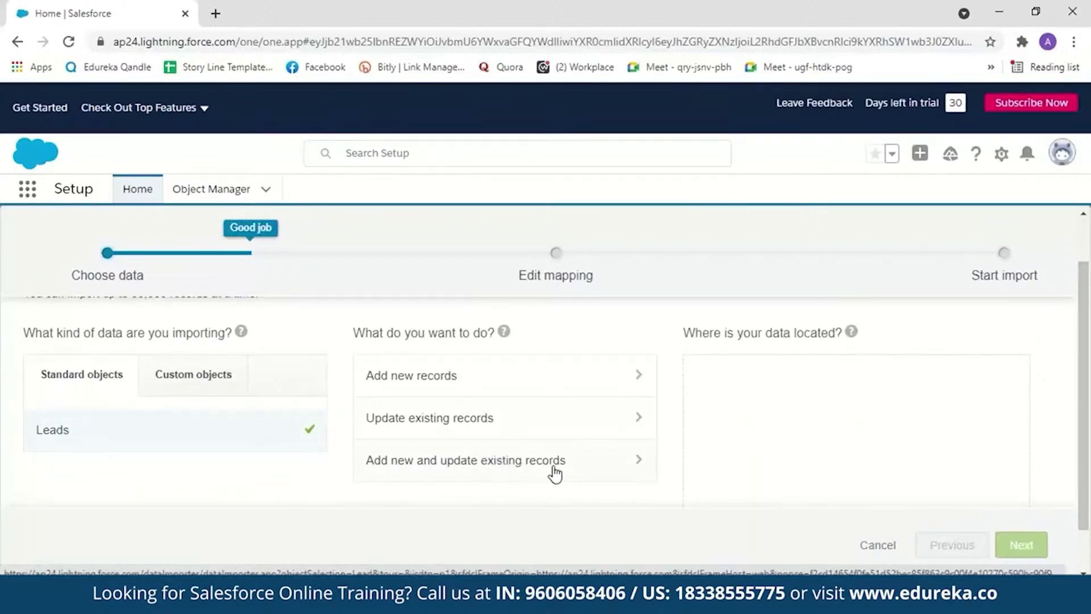
pyautogui.click(404, 376)
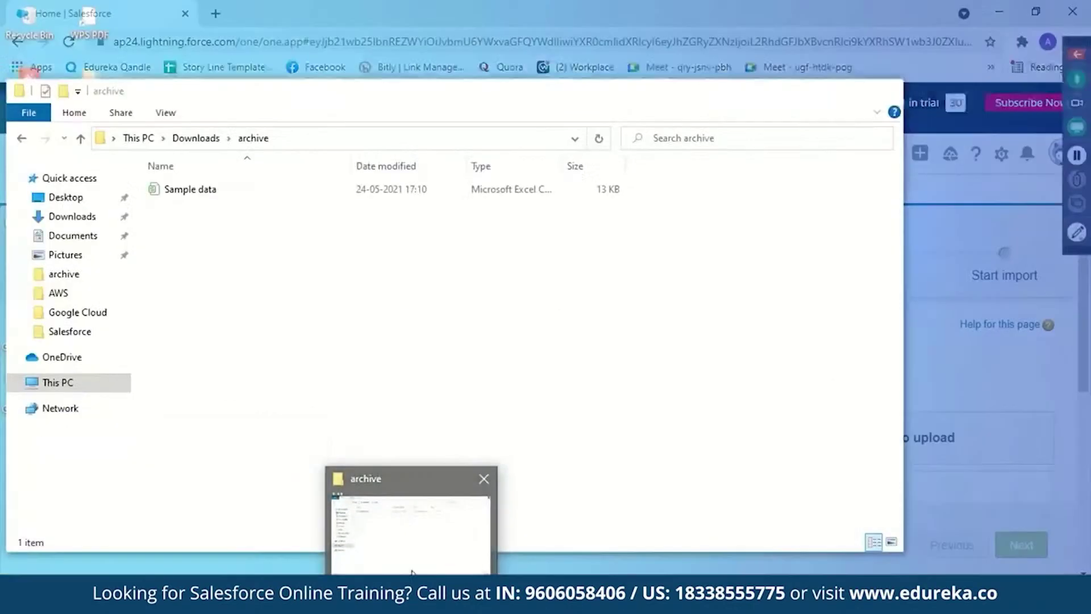
pyautogui.click(412, 571)
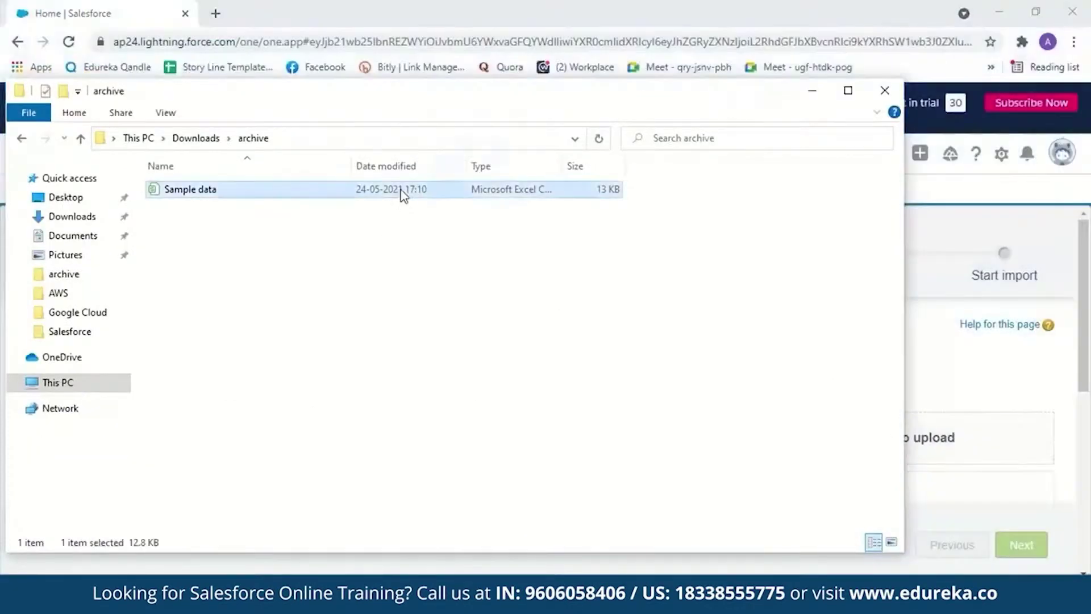
pyautogui.moveTo(402, 190); pyautogui.dragTo(933, 460)
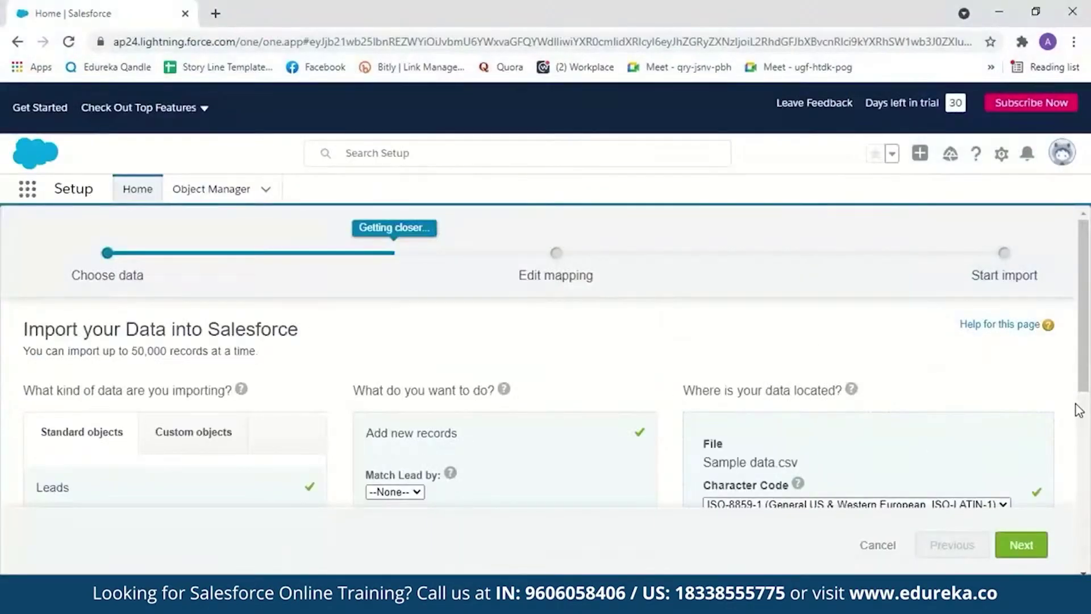
# Review and accept the automatic field mapping for Leads, run the import and dismiss its confirmation message
pyautogui.click(1021, 544)
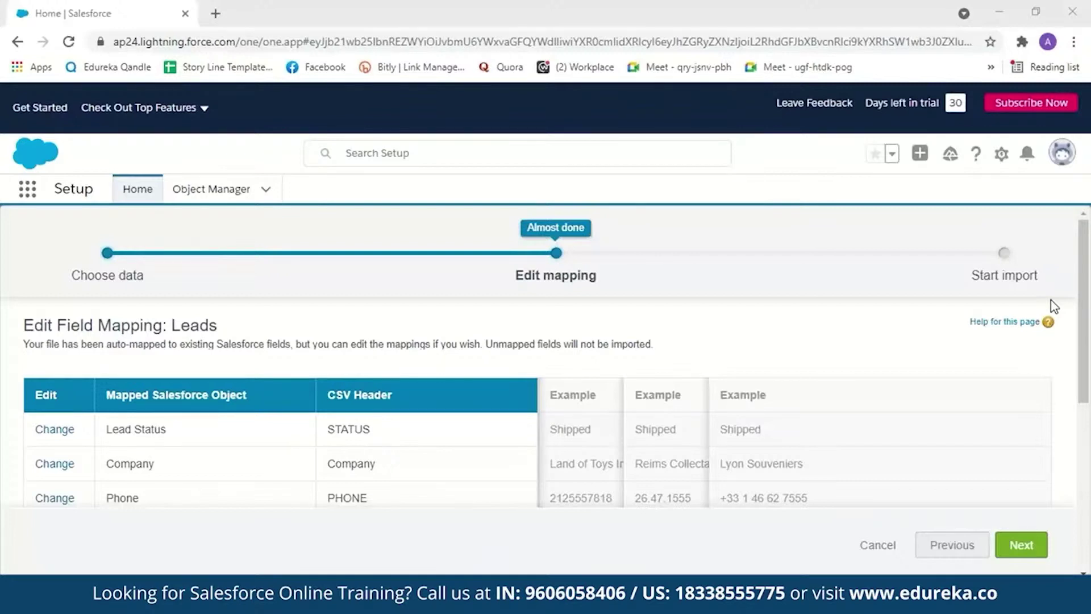
pyautogui.scroll(-5, 1017, 455)
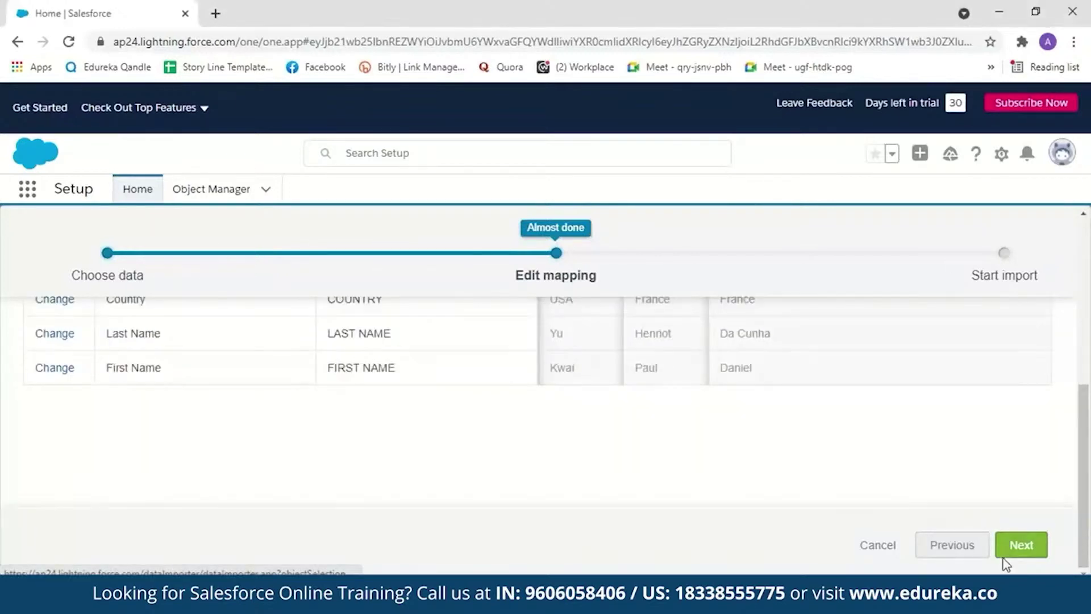
pyautogui.click(1005, 561)
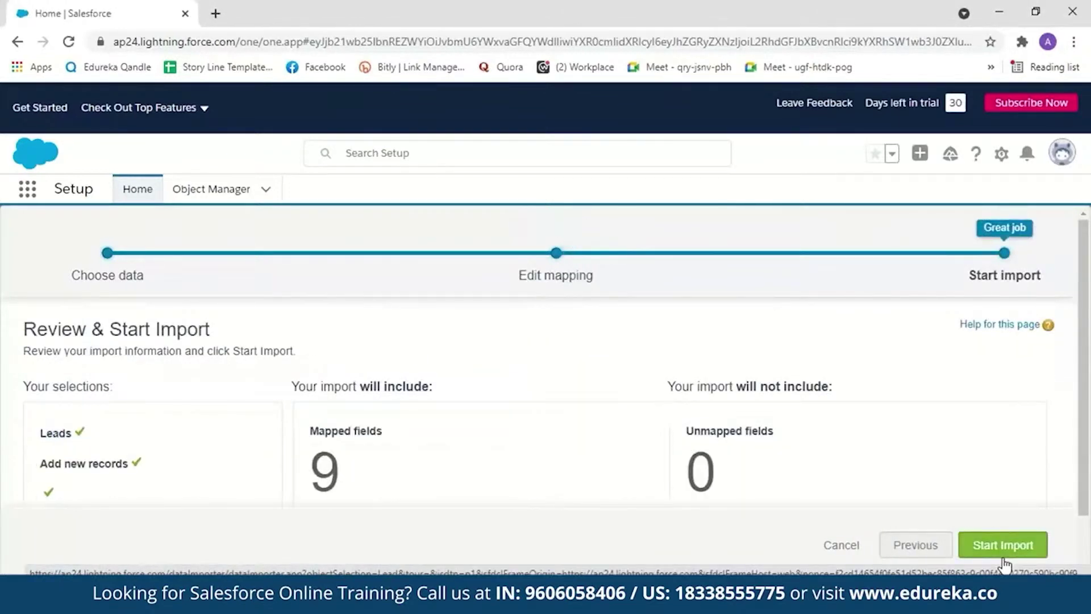
pyautogui.click(997, 546)
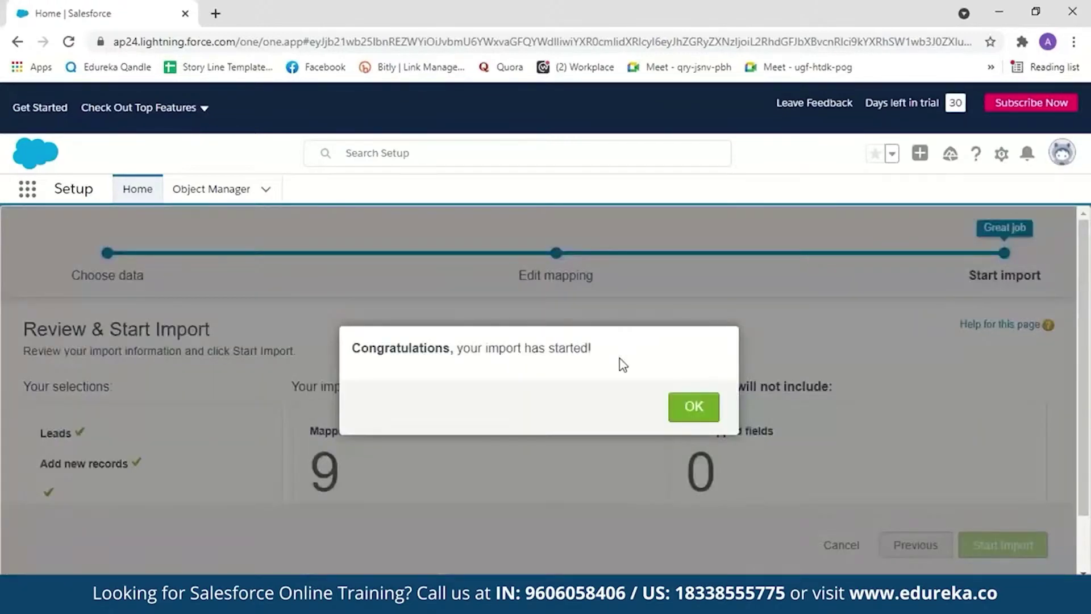
pyautogui.click(706, 414)
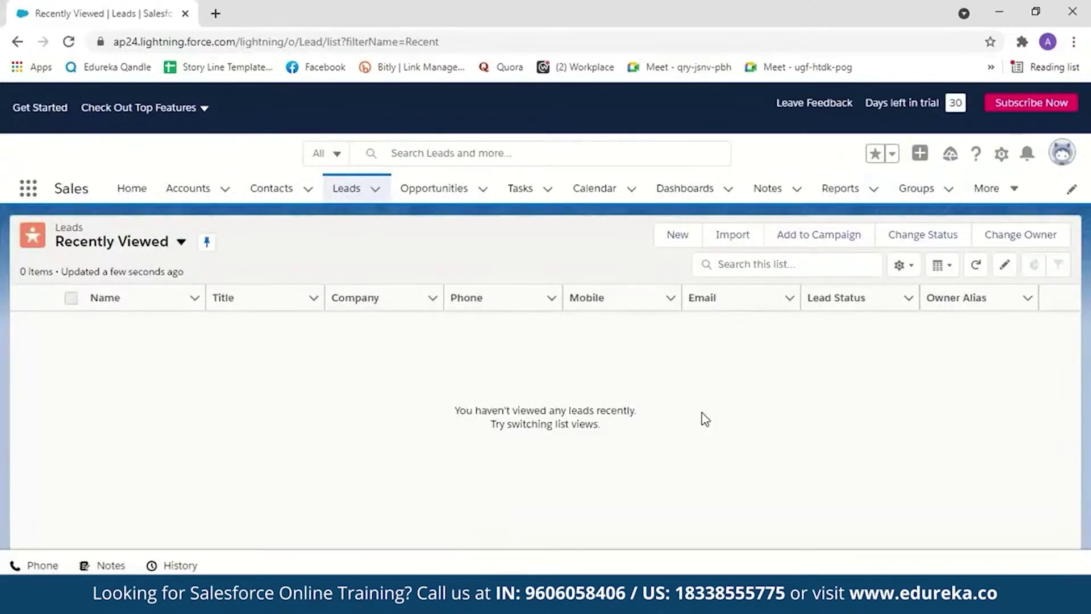
# Display the All Open Leads list view and look through the imported leads down to the end of the list
pyautogui.click(181, 242)
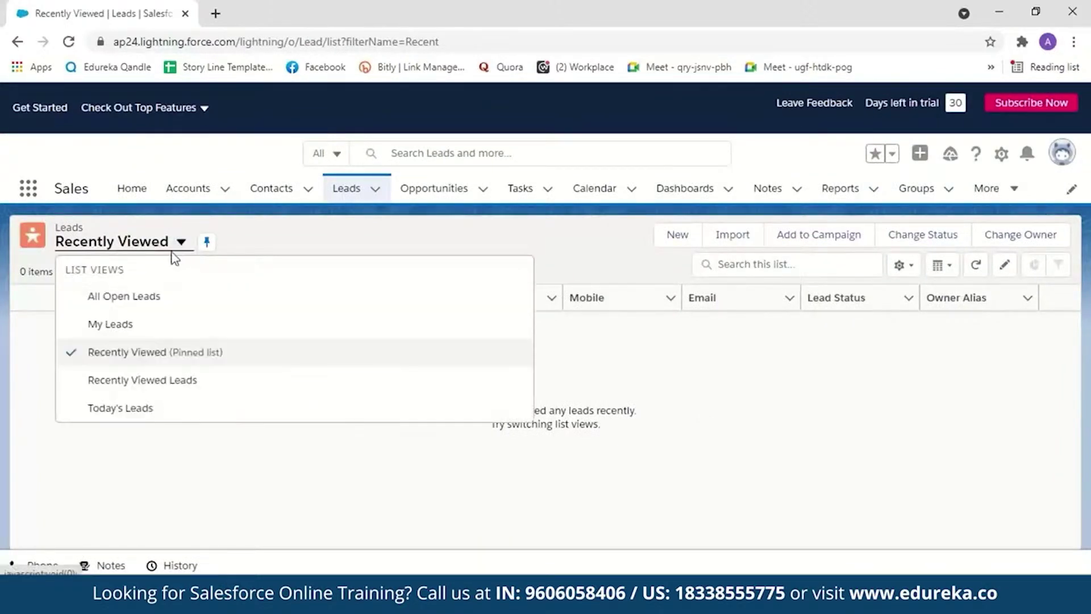
pyautogui.click(151, 307)
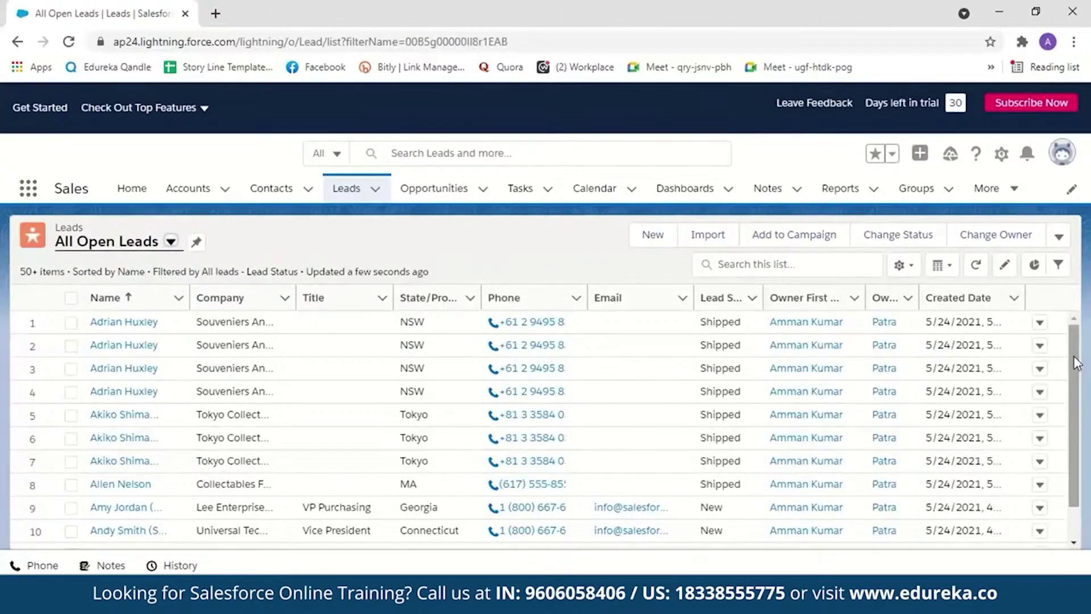
pyautogui.scroll(-2, 1078, 409)
pyautogui.scroll(-15, 1076, 432)
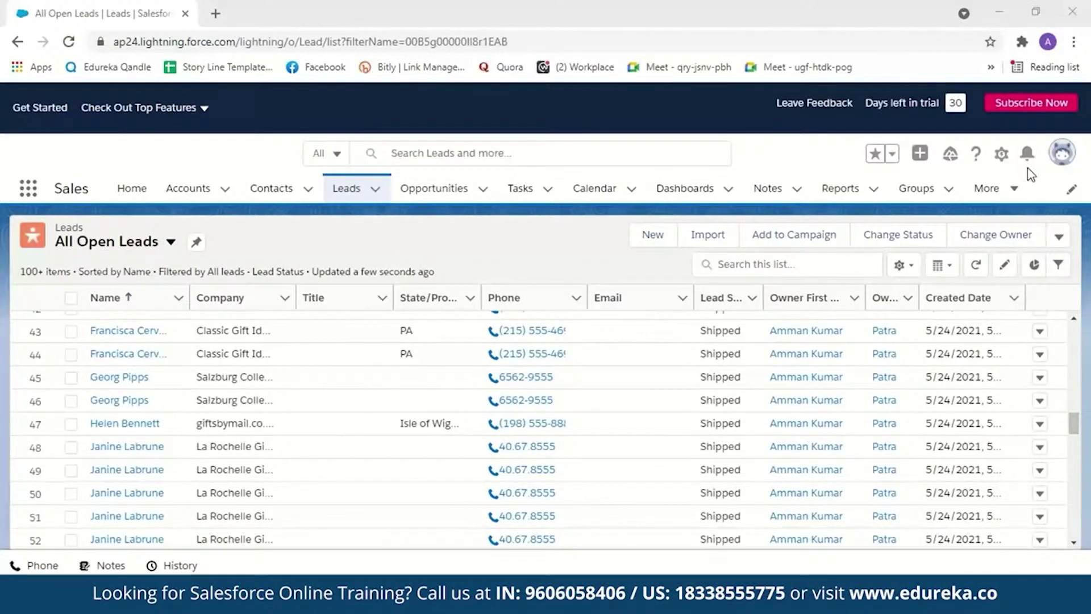
pyautogui.scroll(-20, 1074, 517)
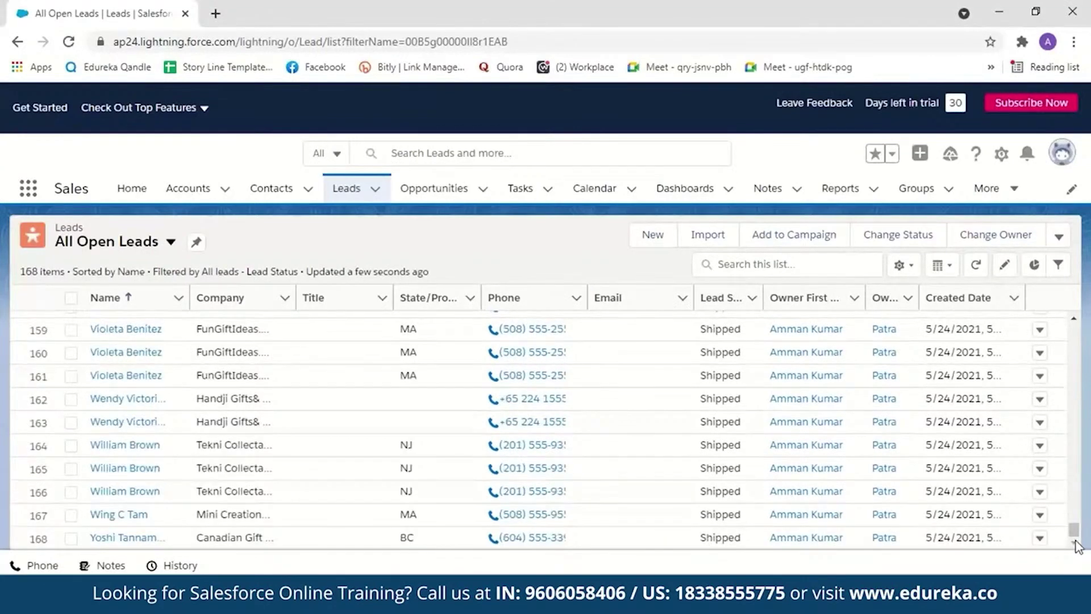
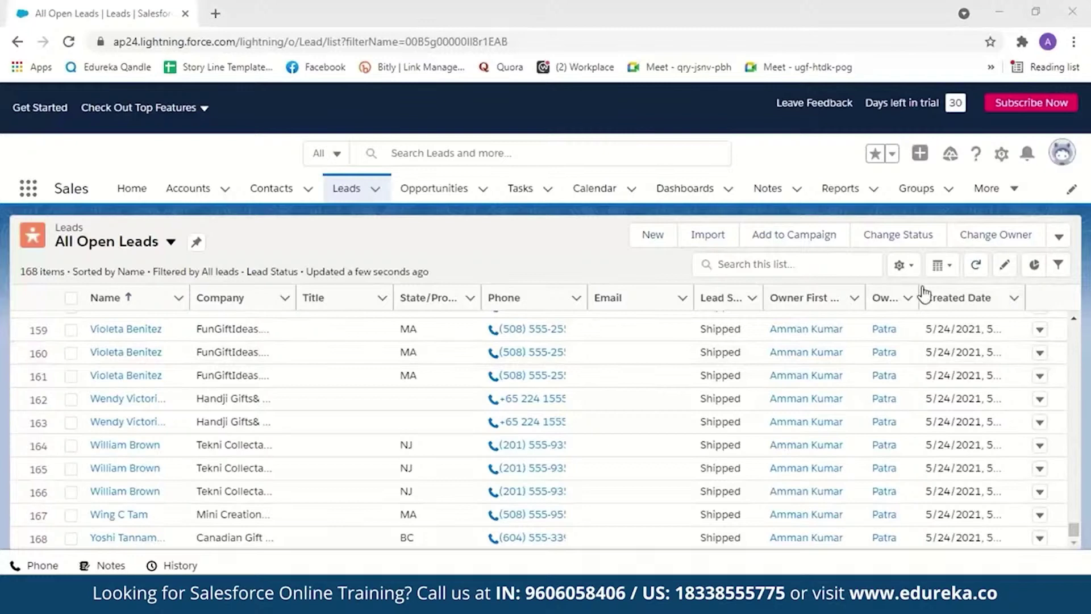
# Open the Reports page, look through all reports and create a new report with the Leads report type
pyautogui.click(843, 189)
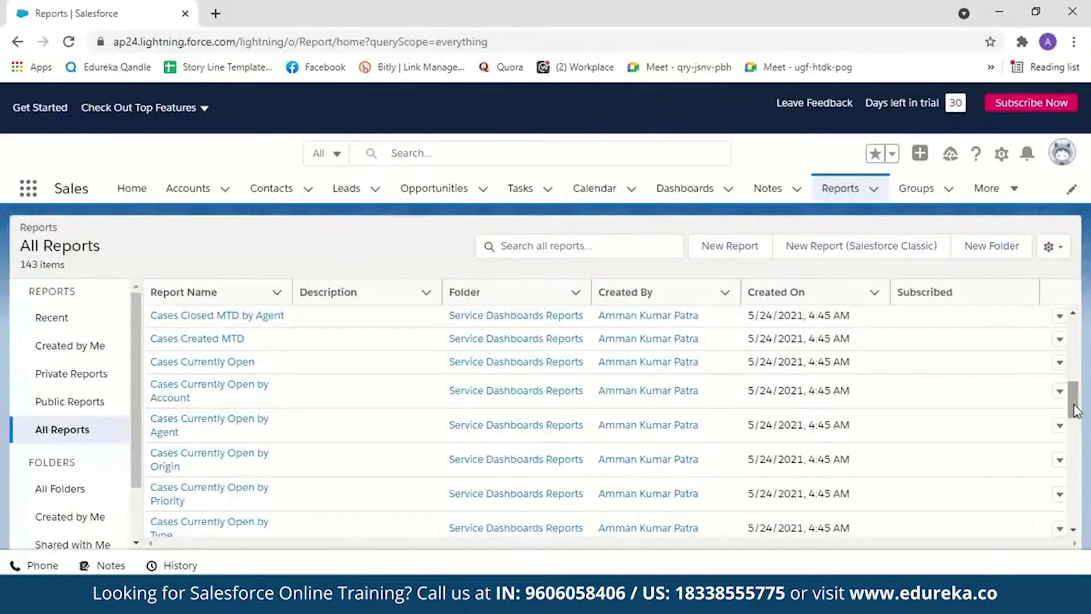
pyautogui.moveTo(1076, 410); pyautogui.dragTo(1080, 537)
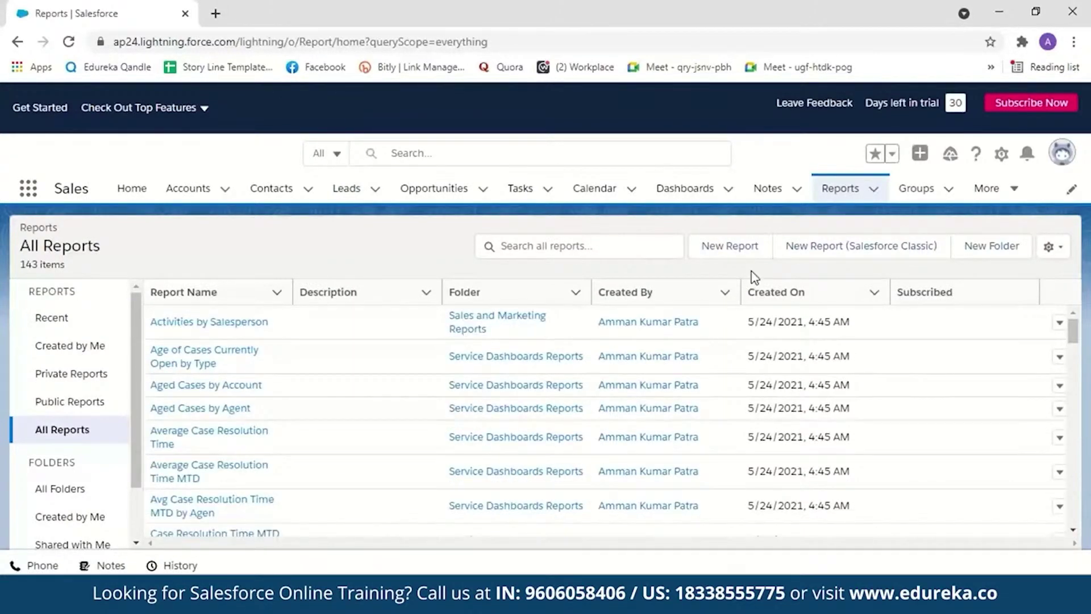
pyautogui.click(733, 254)
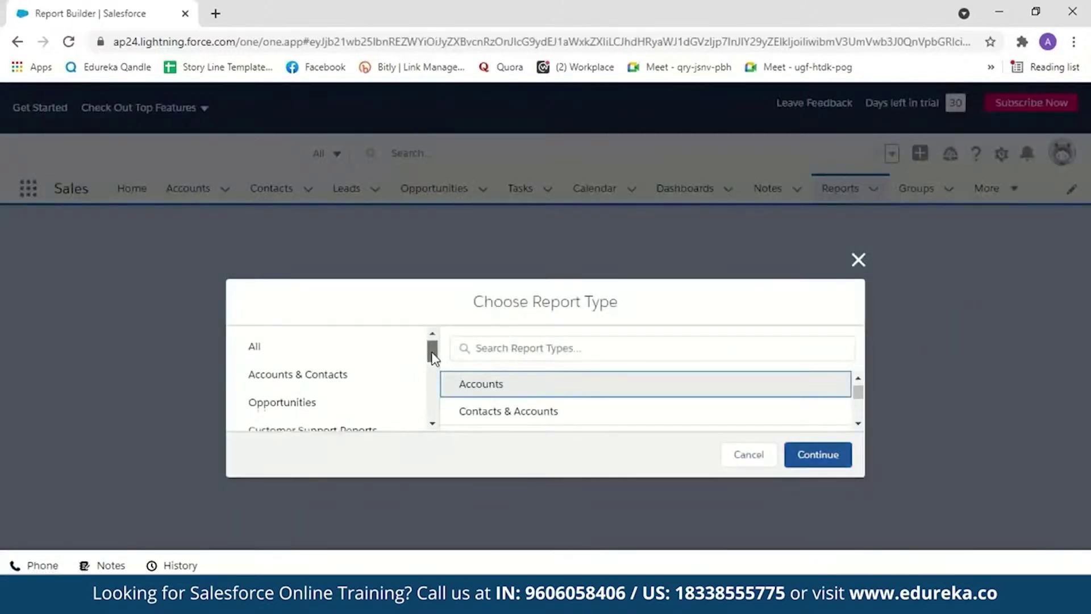
pyautogui.moveTo(432, 355); pyautogui.dragTo(431, 369)
pyautogui.click(389, 369)
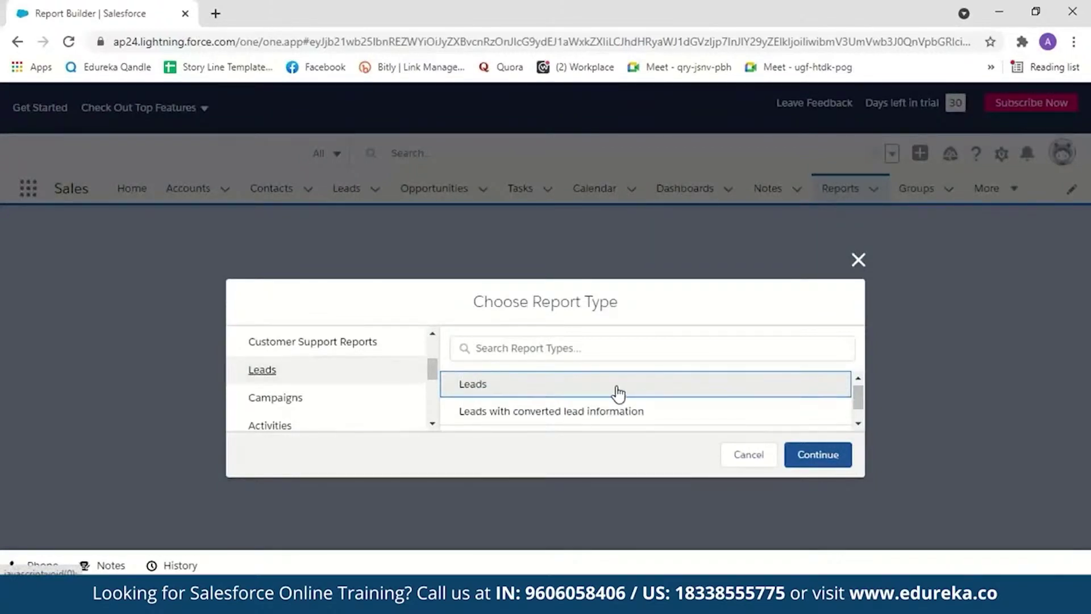
pyautogui.click(824, 453)
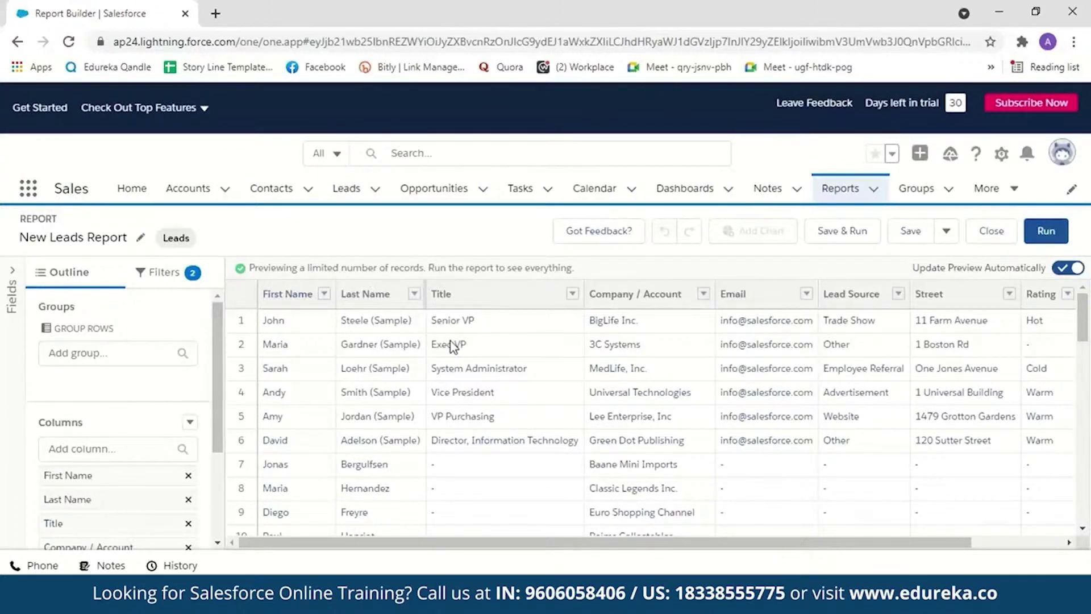
# Look through the available grouping fields and the column list, and remove the Title column from the leads report
pyautogui.click(108, 353)
pyautogui.scroll(-10, 171, 341)
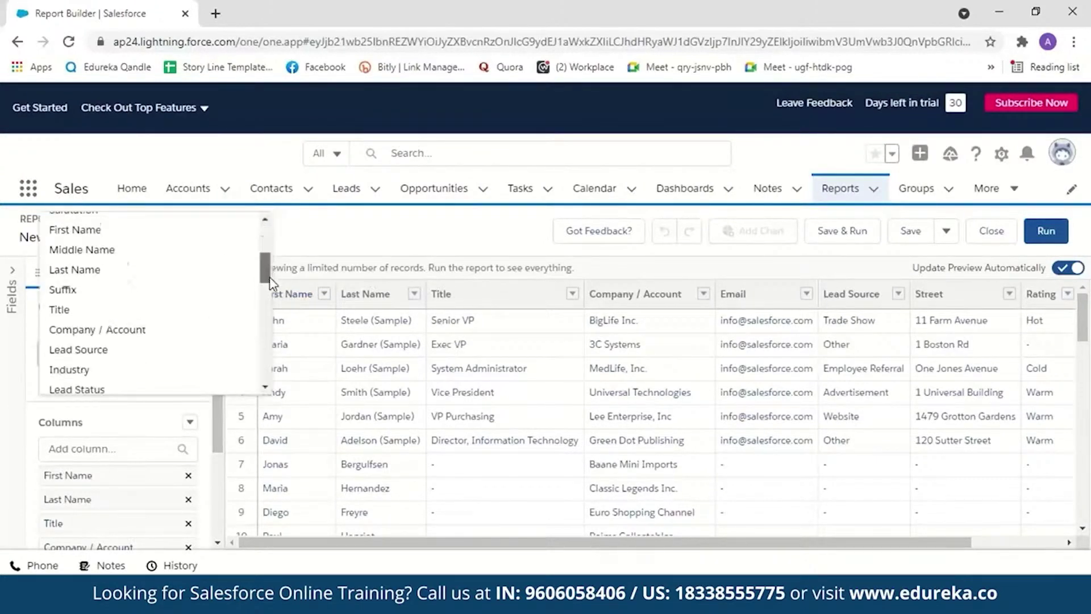
pyautogui.scroll(-3, 217, 487)
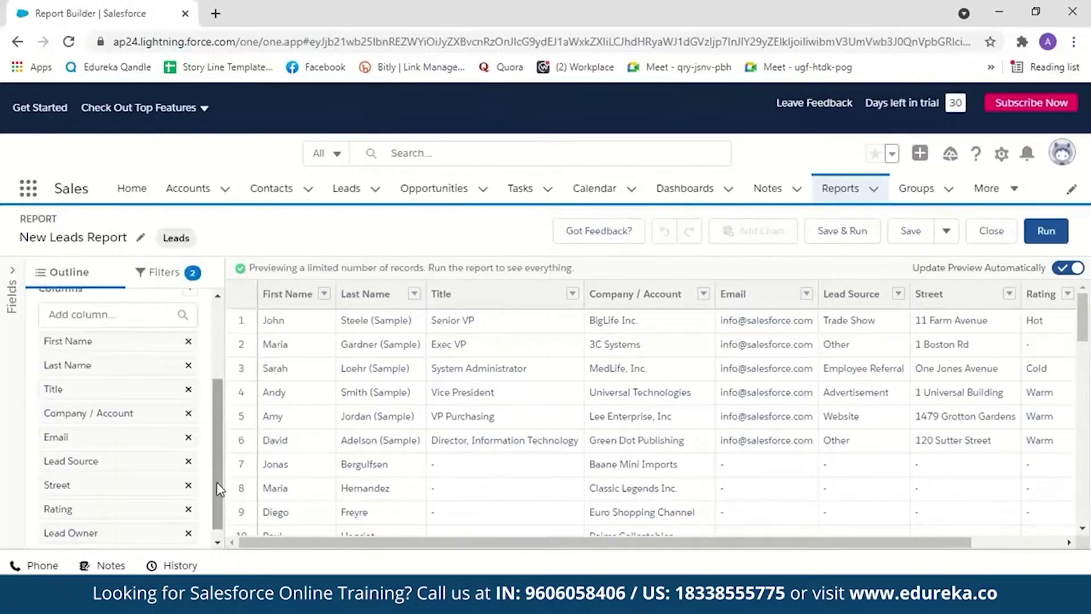
pyautogui.moveTo(216, 484); pyautogui.dragTo(218, 488)
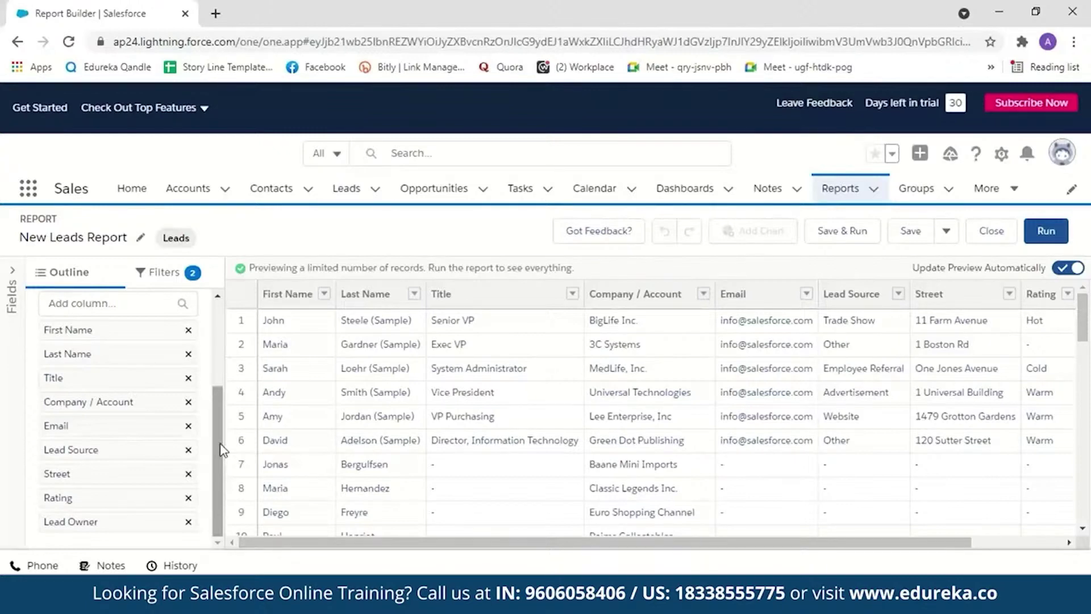
pyautogui.click(188, 378)
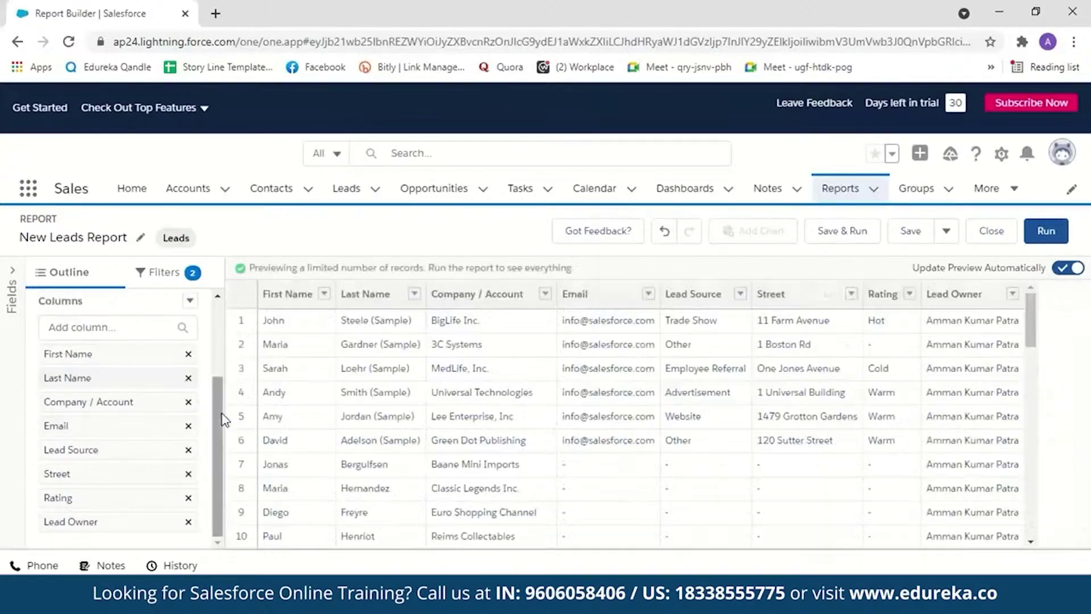
# Check the filters of the leads report and group its rows by Lead Status
pyautogui.click(165, 273)
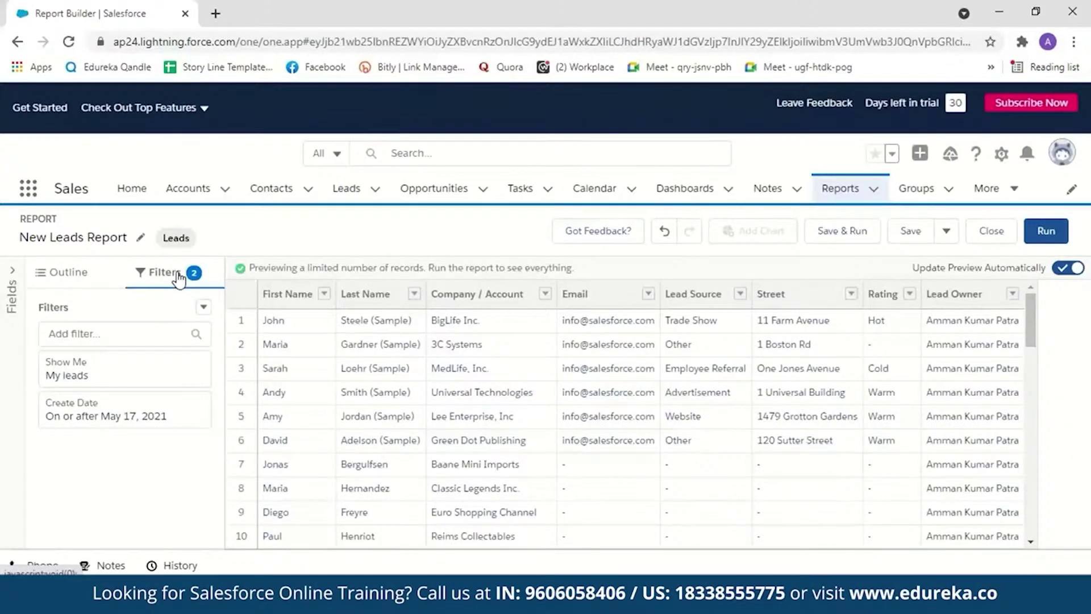
pyautogui.click(65, 273)
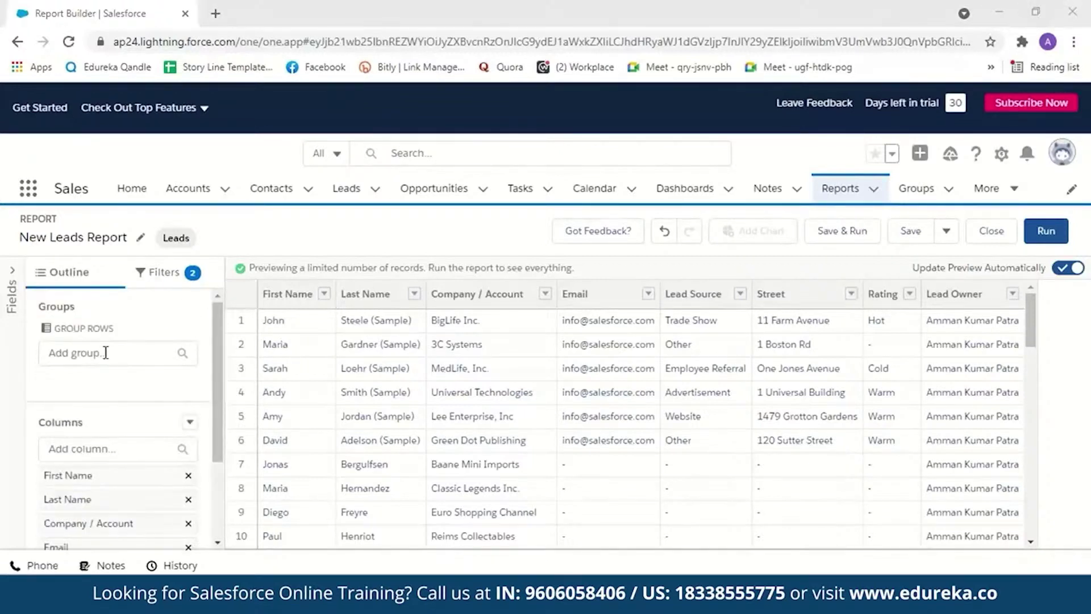
pyautogui.click(105, 353)
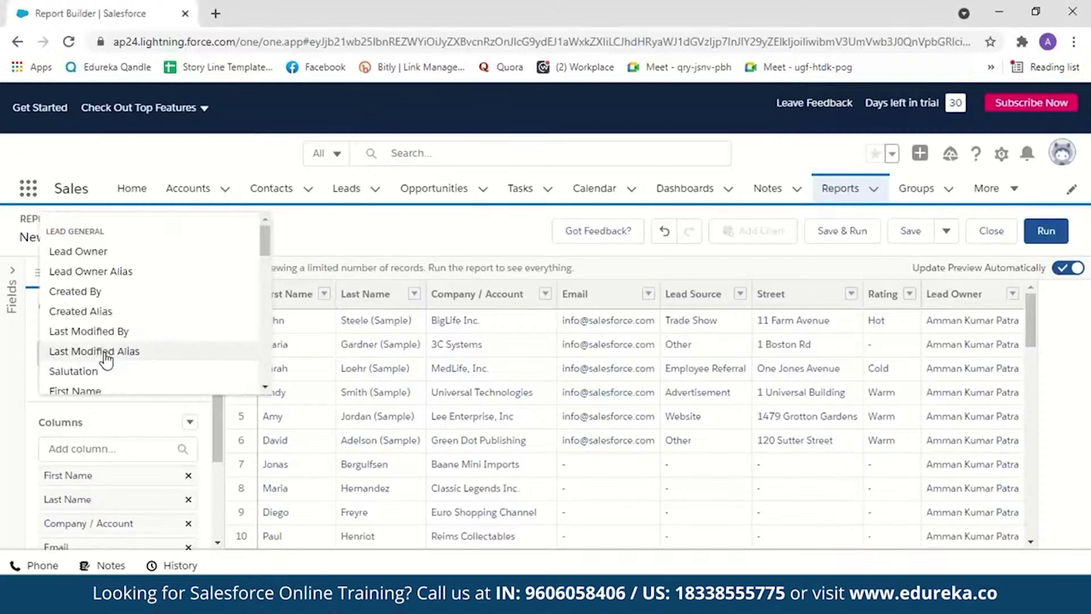
pyautogui.scroll(-3, 264, 273)
pyautogui.scroll(-3, 267, 267)
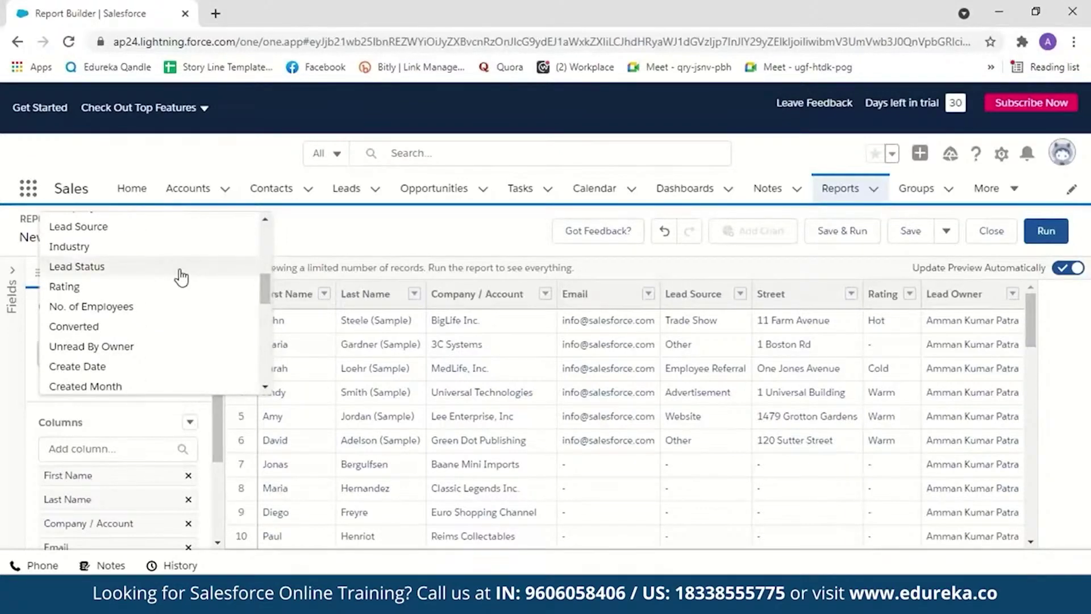
pyautogui.click(181, 277)
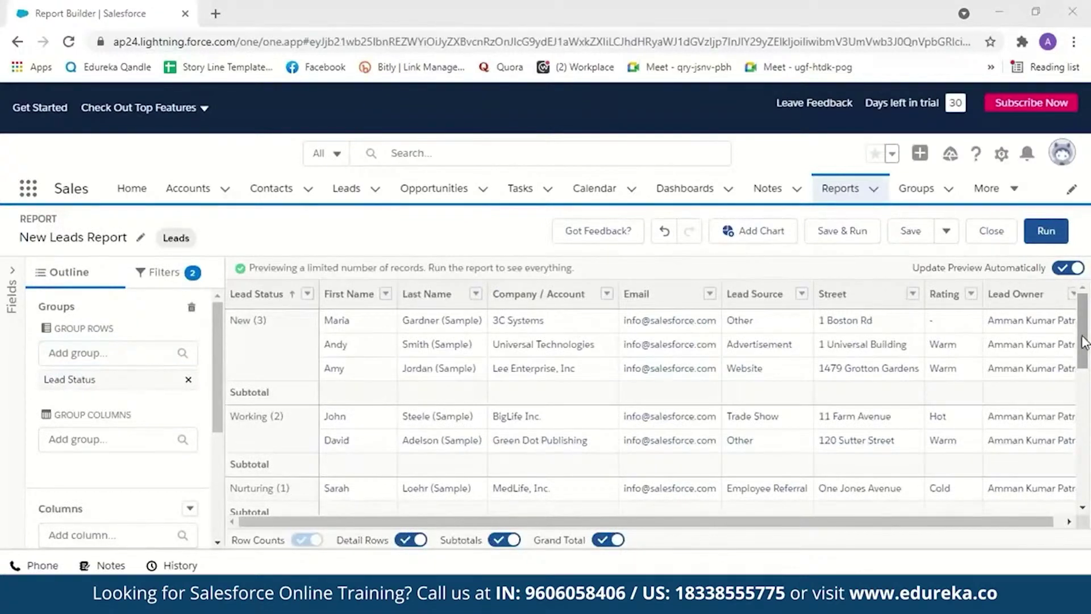
# Look through the grouped report preview and add a chart to the report, viewing its bars by lead status
pyautogui.moveTo(1085, 342); pyautogui.dragTo(282, 430)
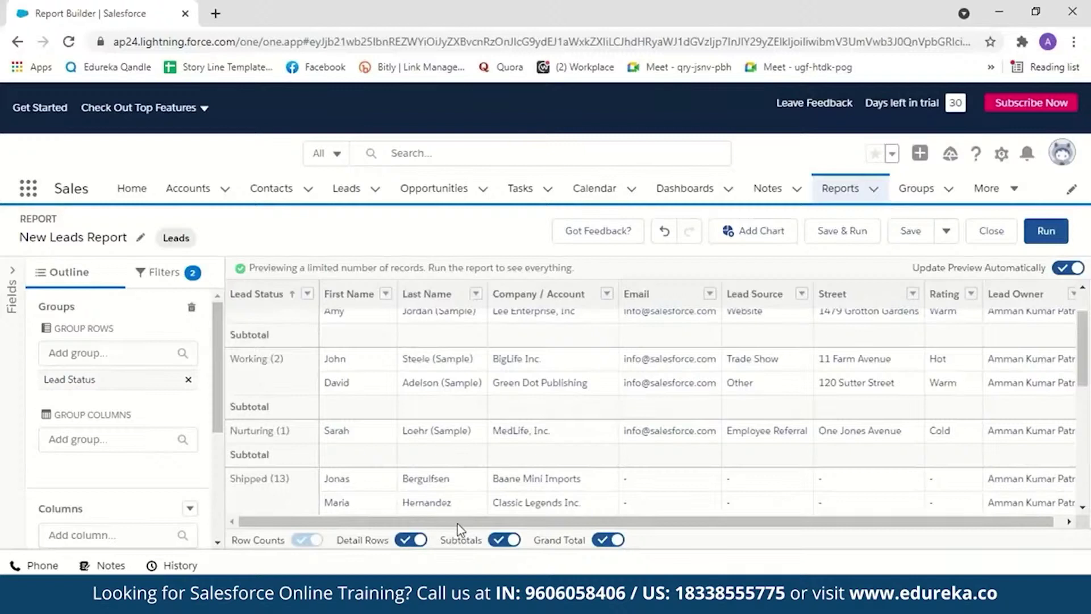
pyautogui.scroll(2, 295, 498)
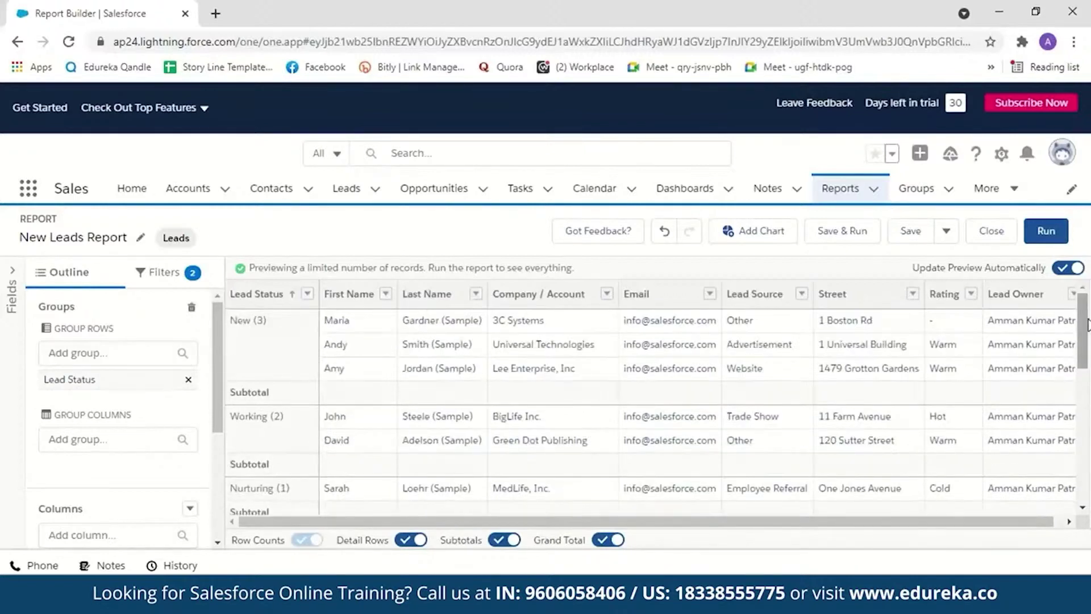
pyautogui.click(766, 239)
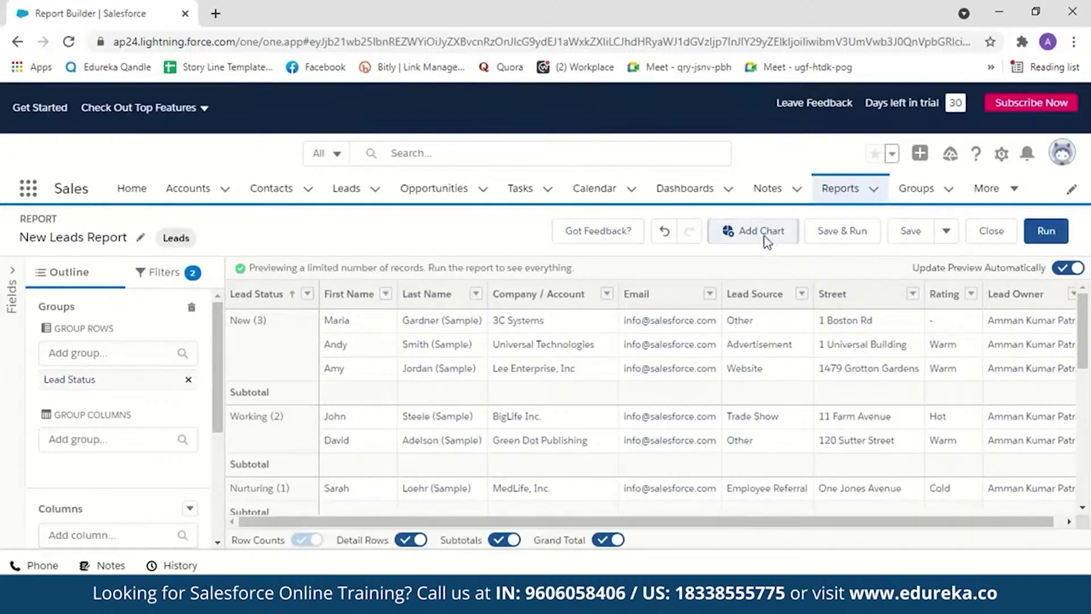
pyautogui.moveTo(1087, 344); pyautogui.dragTo(1088, 370)
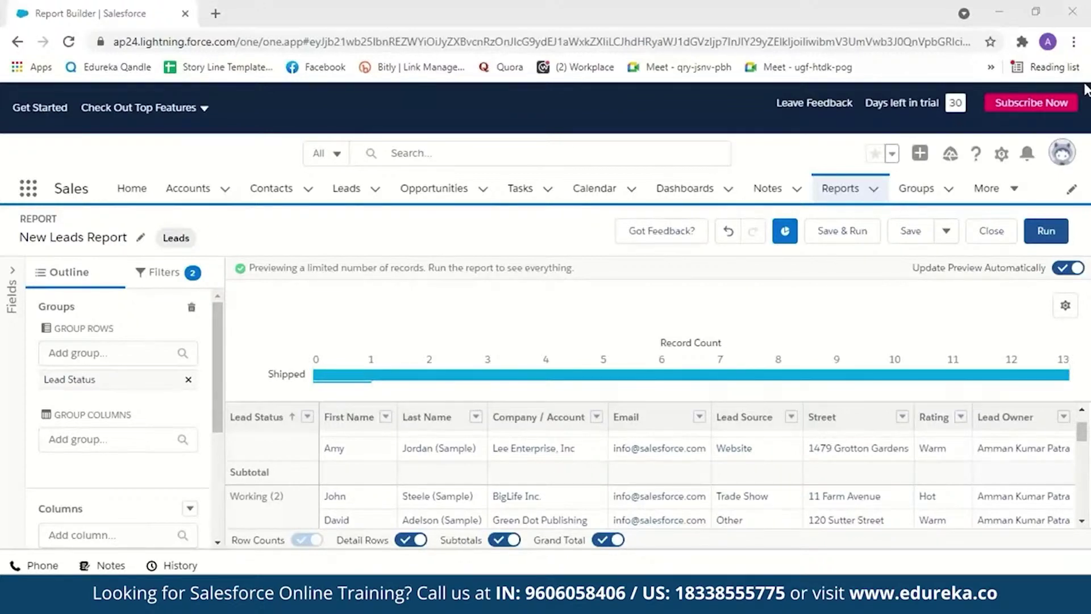
pyautogui.click(1086, 382)
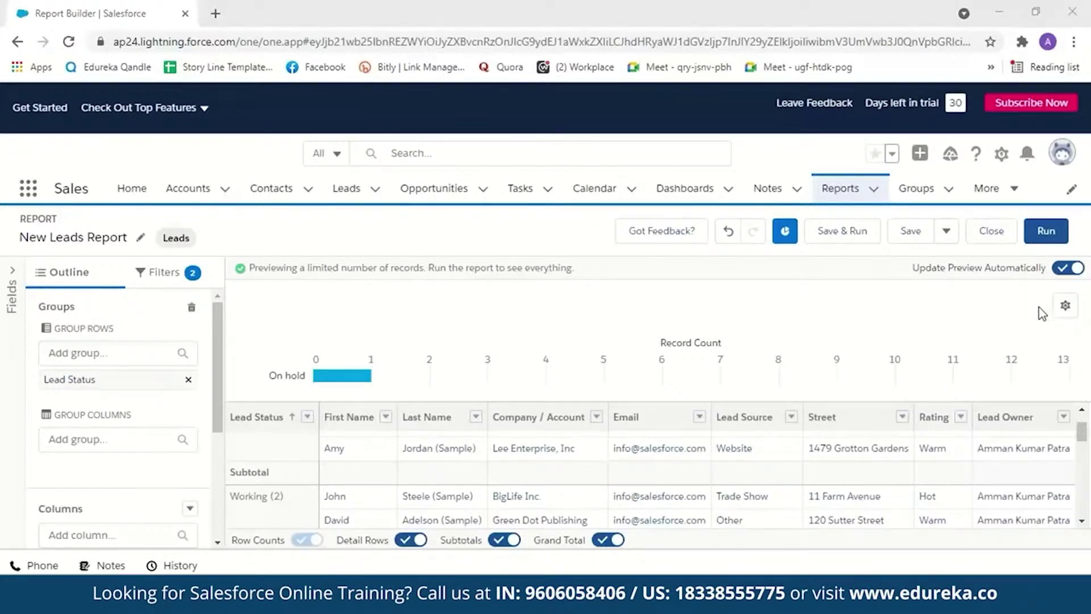
# Try the Donut and Funnel chart types and set the report's chart to display as Line
pyautogui.click(1065, 306)
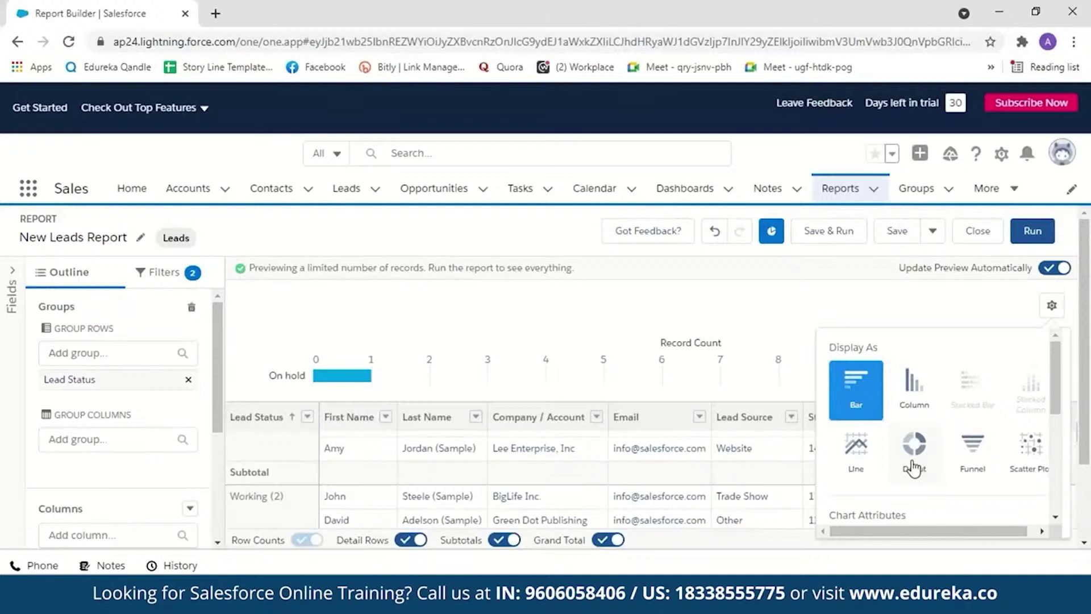
pyautogui.click(913, 467)
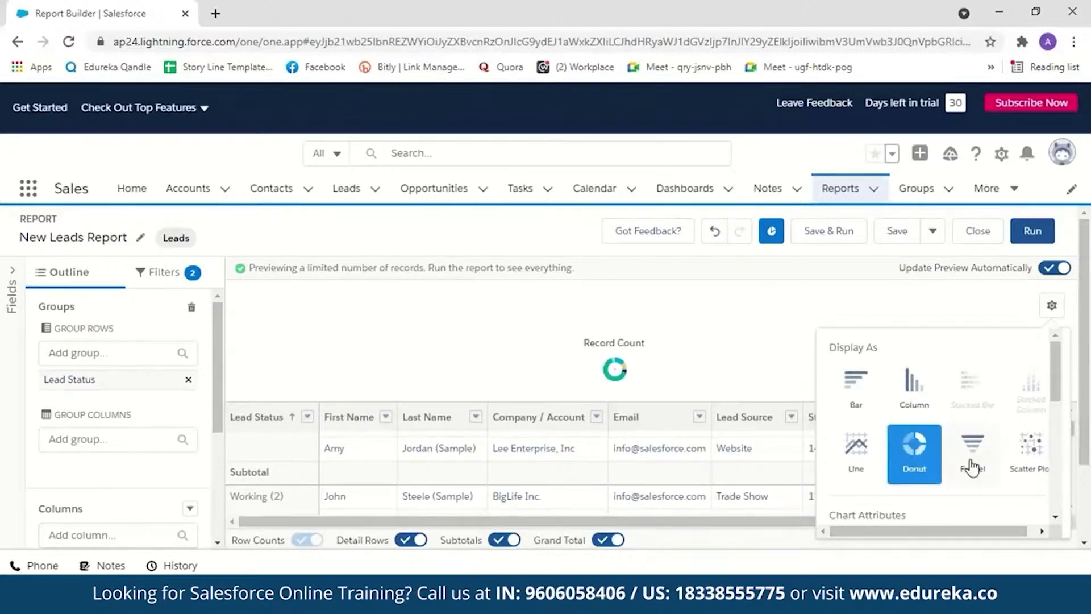
pyautogui.click(972, 468)
pyautogui.click(857, 460)
pyautogui.click(950, 333)
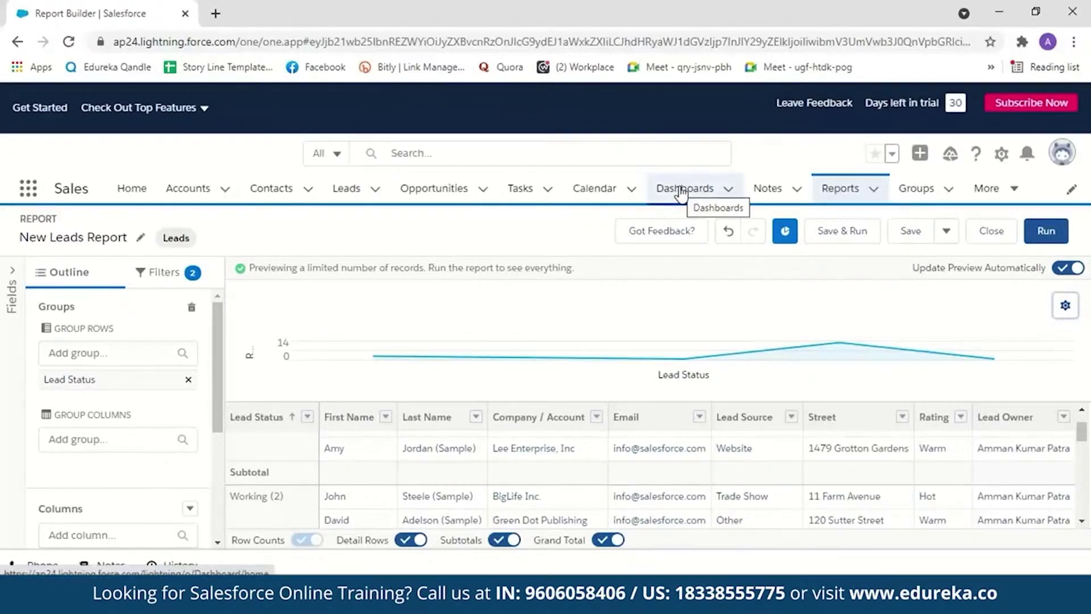
# Save and run the report as Demo-report in the Private Reports folder and dismiss the saved message
pyautogui.click(843, 231)
pyautogui.press('BackSpace')
pyautogui.write('De')
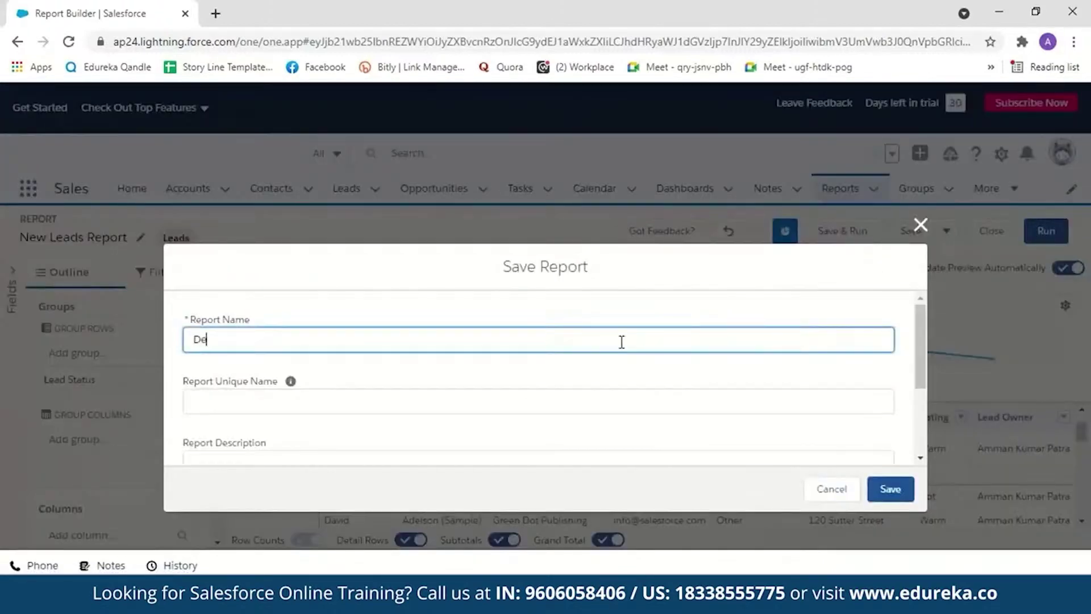
pyautogui.write('mo-report')
pyautogui.scroll(-3, 929, 431)
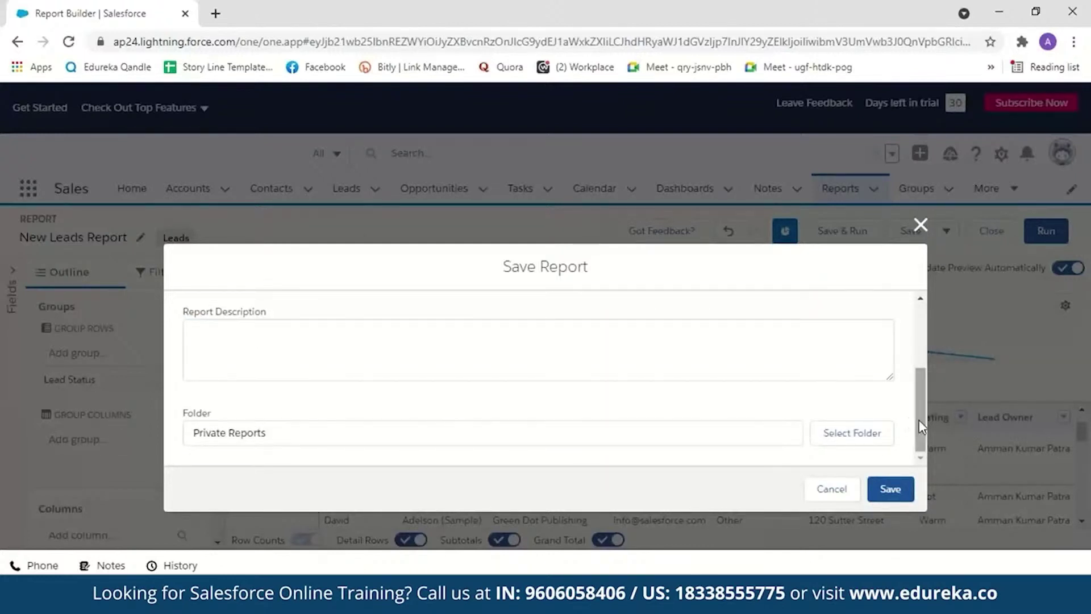
pyautogui.scroll(1, 918, 419)
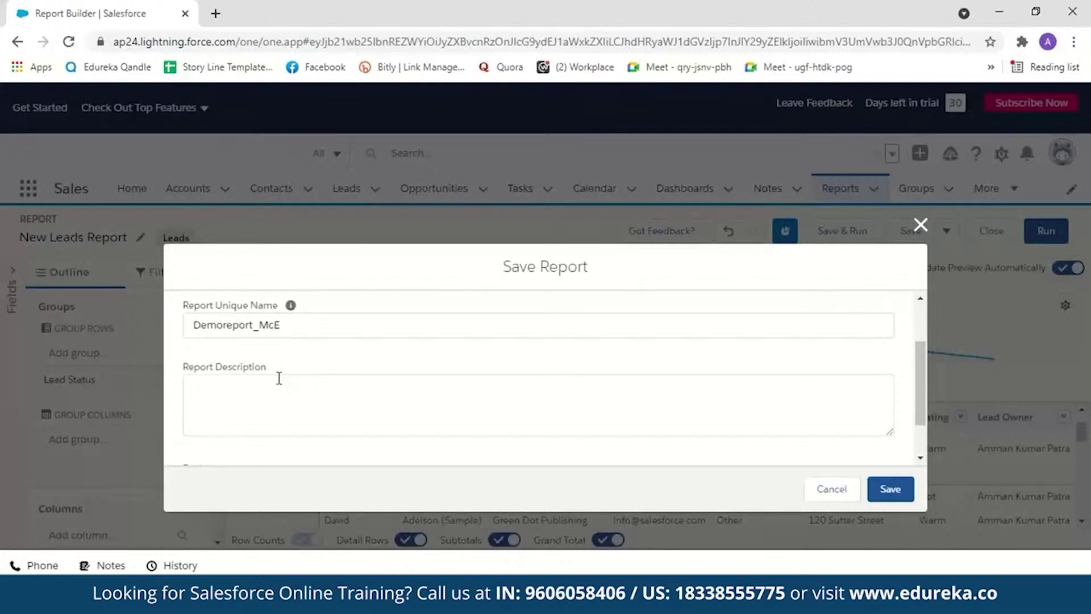
pyautogui.moveTo(919, 402); pyautogui.dragTo(922, 445)
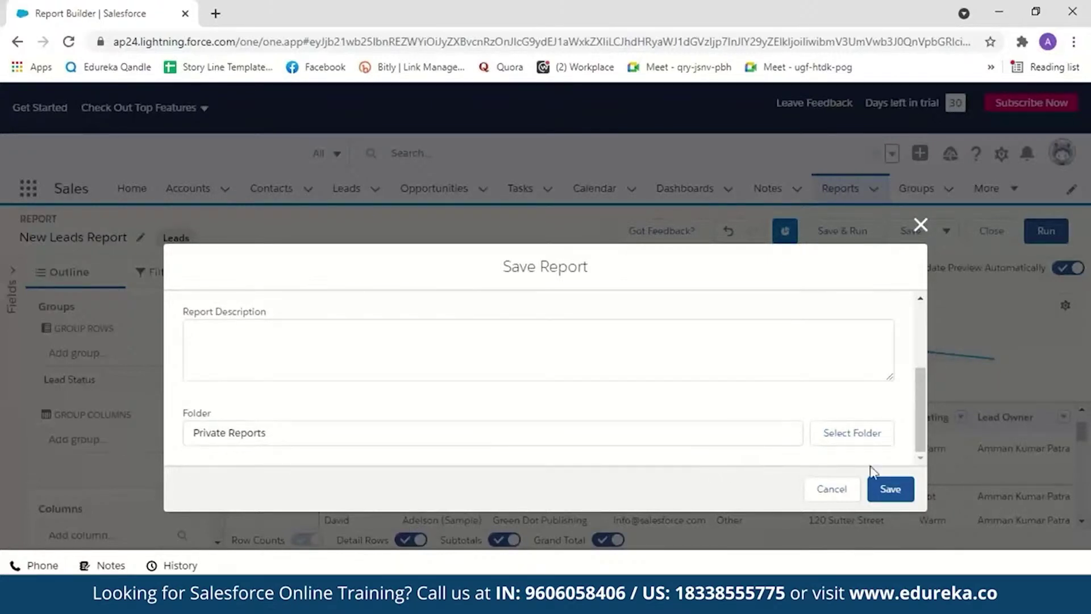
pyautogui.click(889, 492)
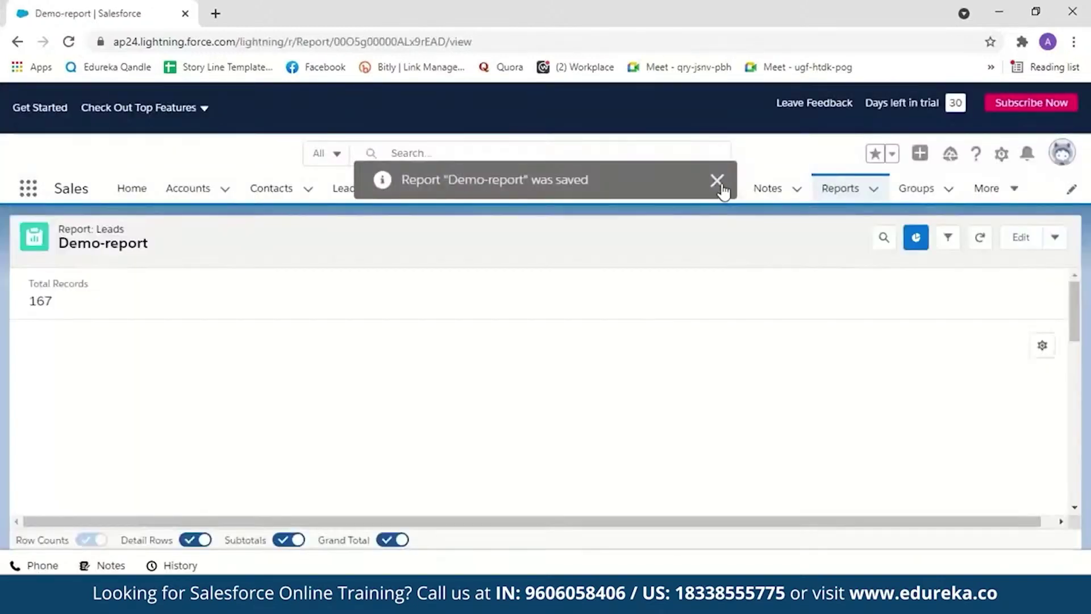
pyautogui.click(717, 181)
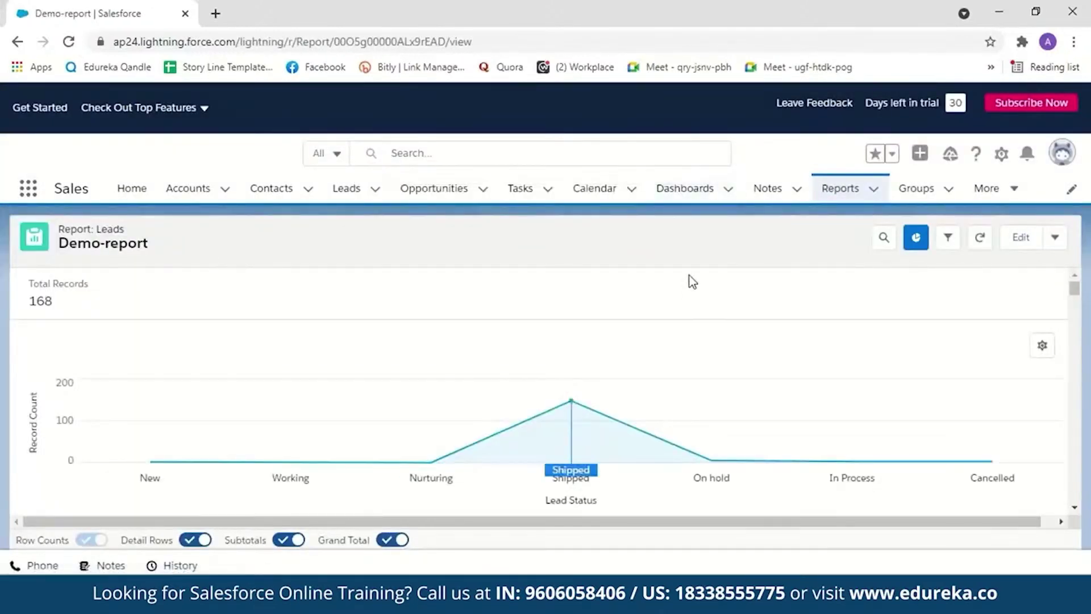
# Open the Dashboards page, list all dashboards and view the Adoption Dashboard
pyautogui.click(685, 193)
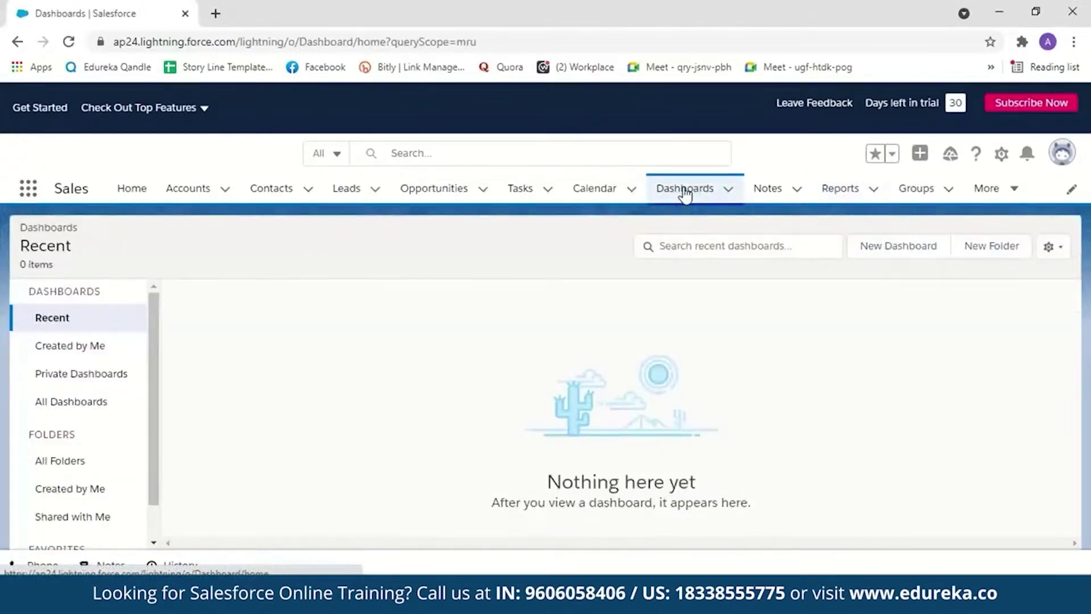
pyautogui.click(105, 401)
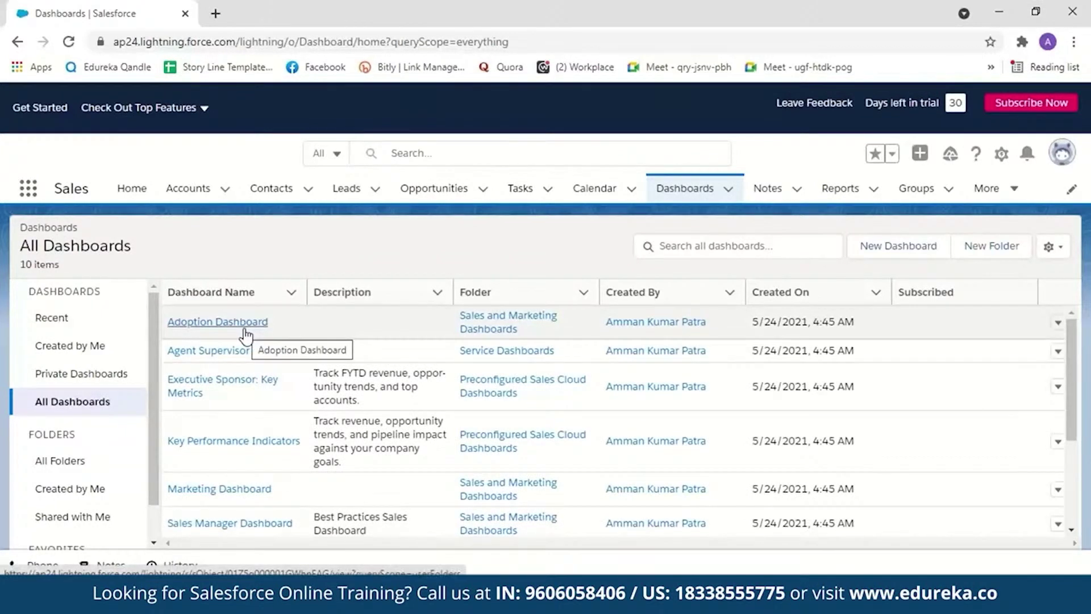
pyautogui.click(204, 322)
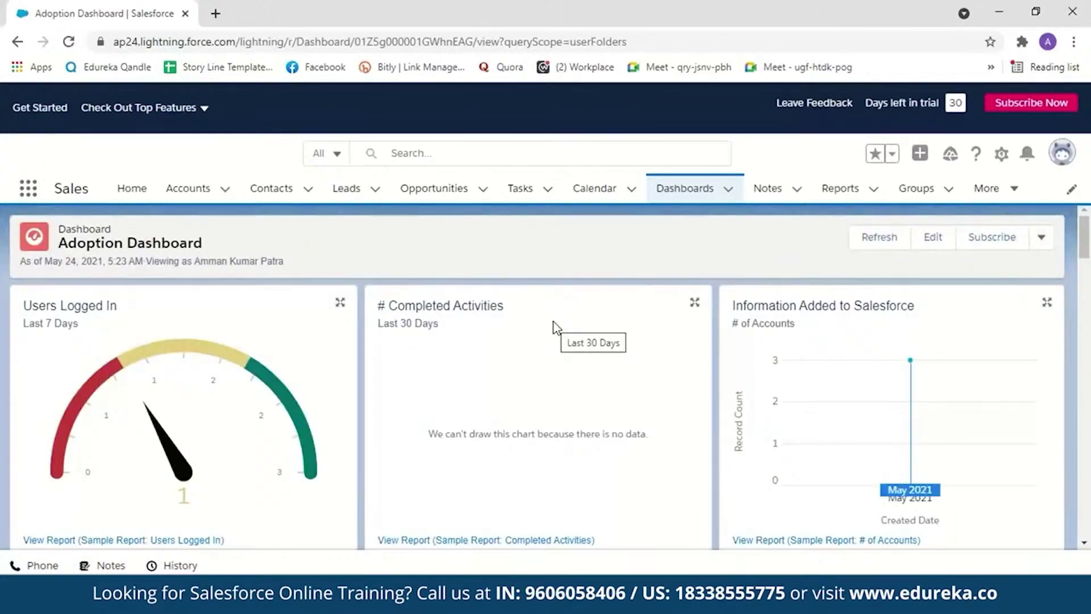
# Create a new dashboard named Demo Dashboard in the Private Dashboards folder
pyautogui.click(696, 190)
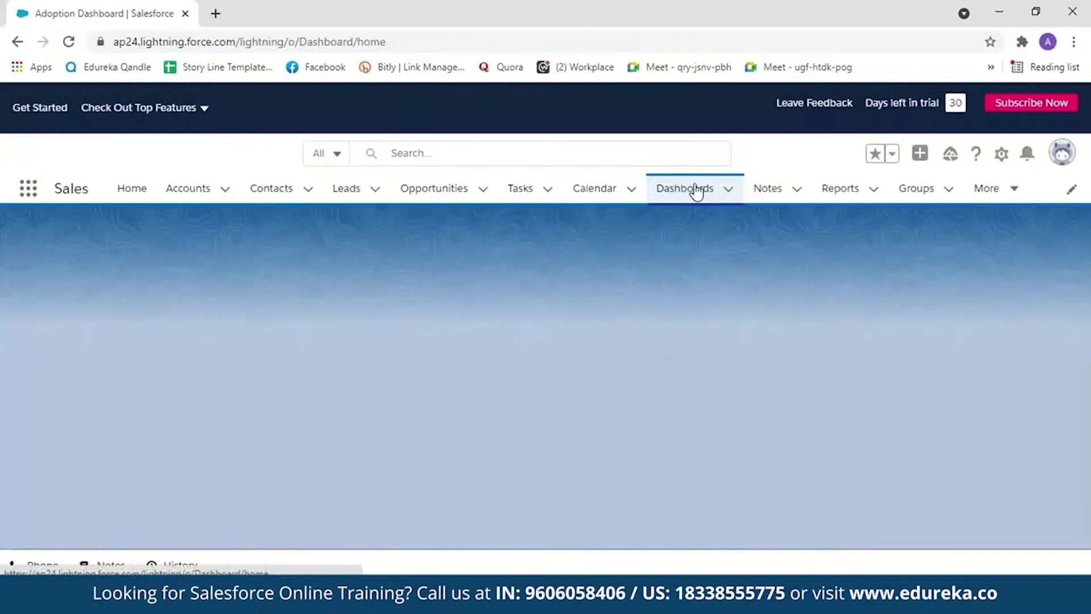
pyautogui.click(903, 245)
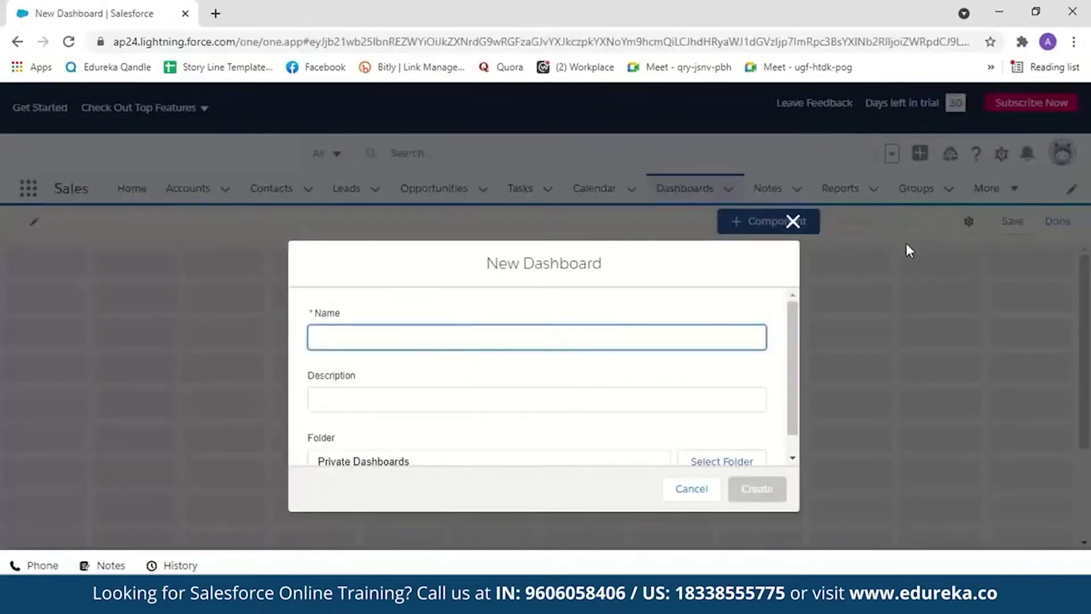
pyautogui.click(479, 334)
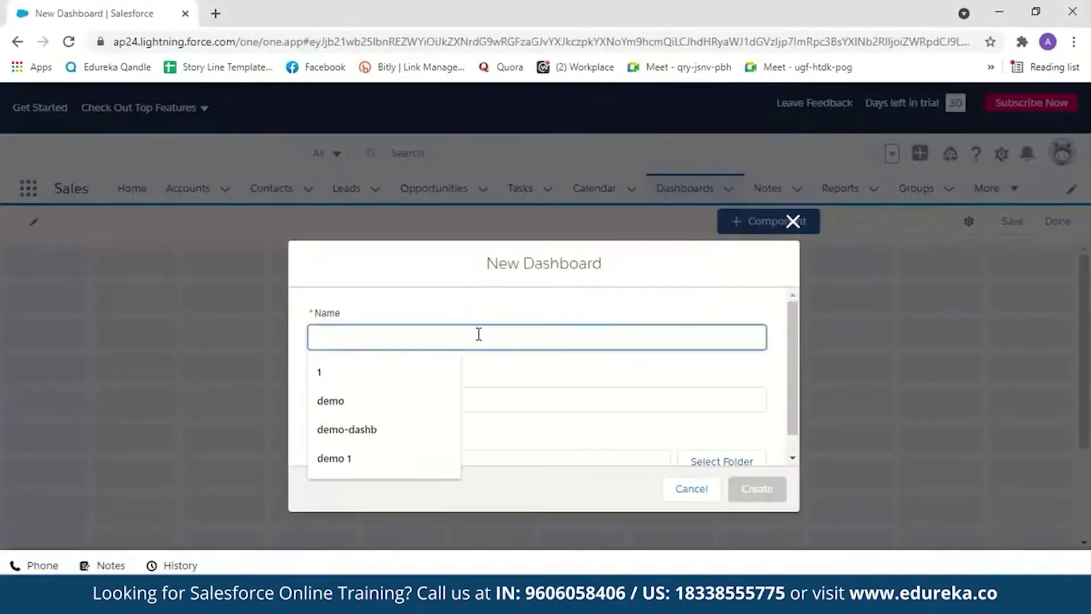
pyautogui.write('Demo D')
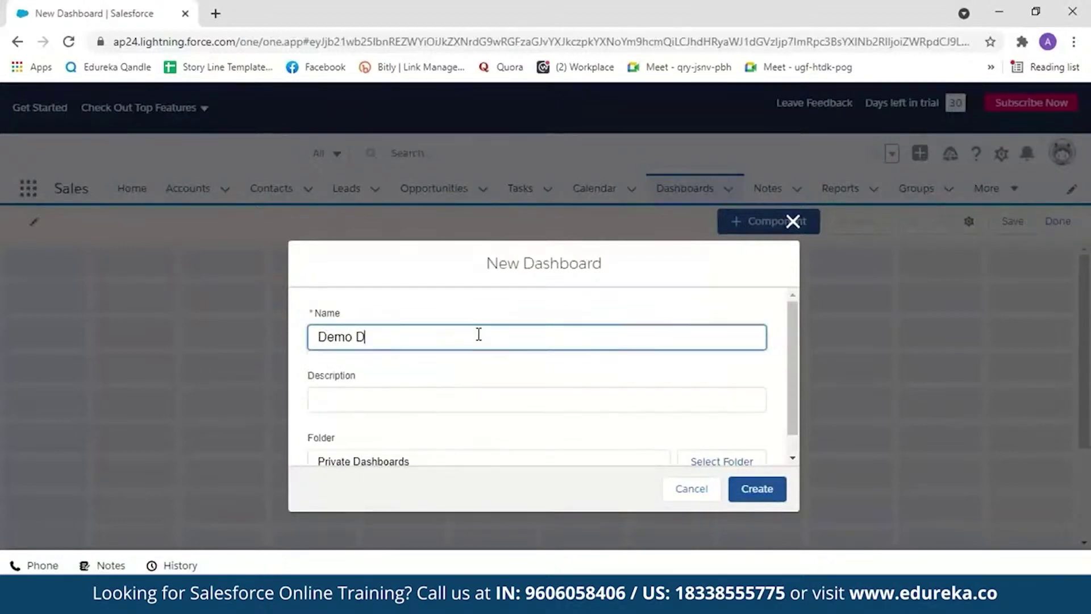
pyautogui.write('ashboard')
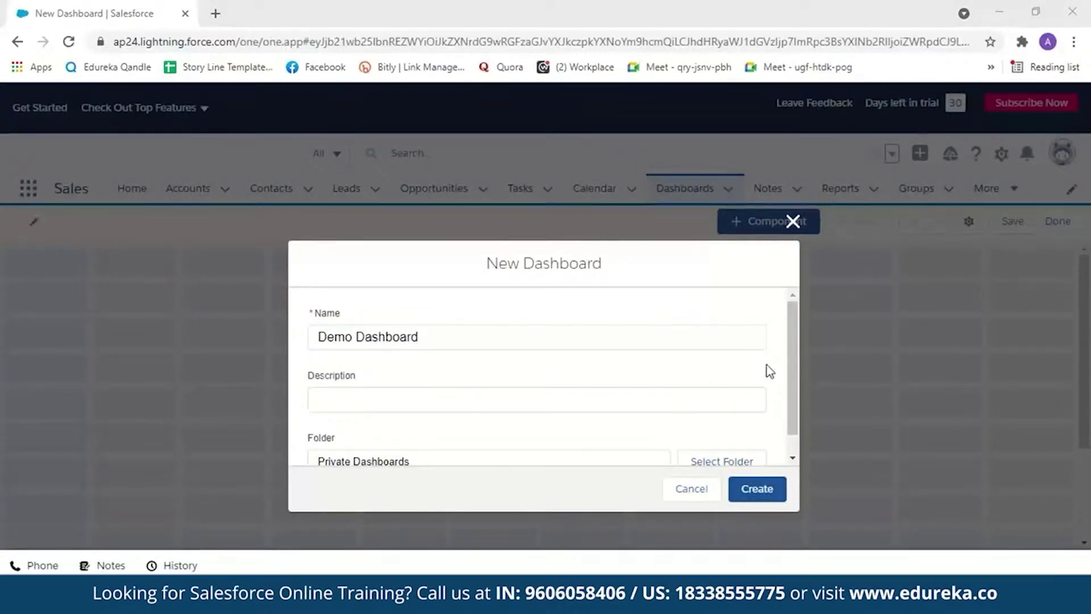
pyautogui.moveTo(790, 354); pyautogui.dragTo(791, 395)
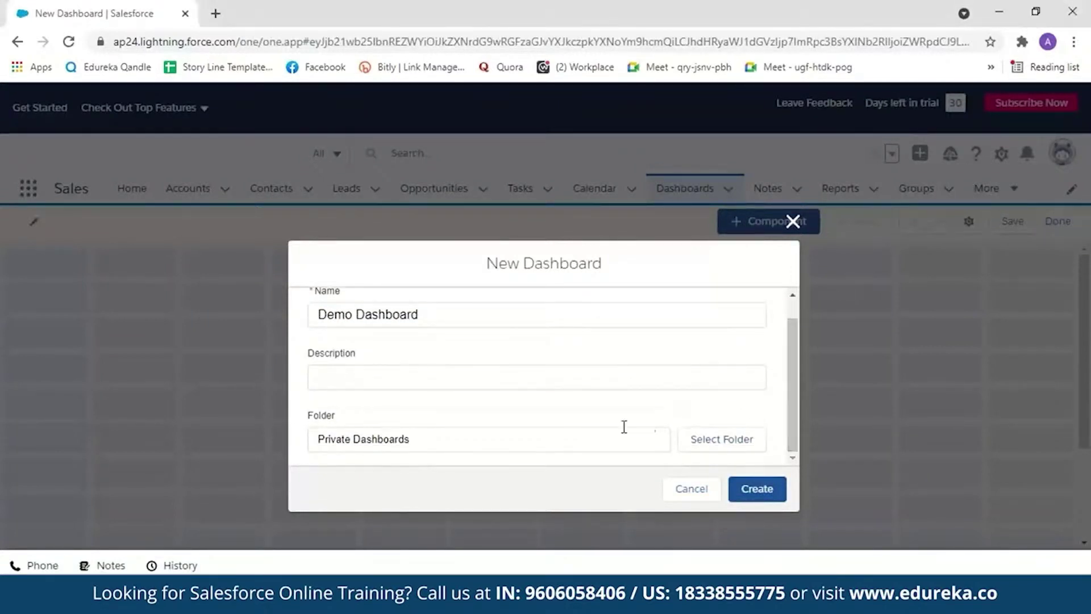
pyautogui.click(711, 441)
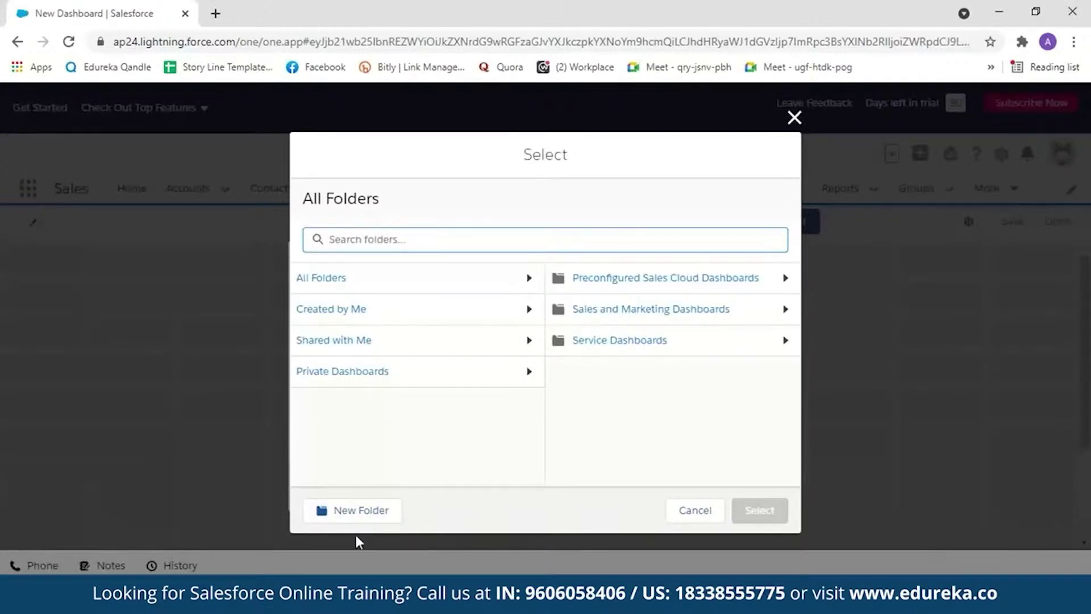
pyautogui.click(698, 513)
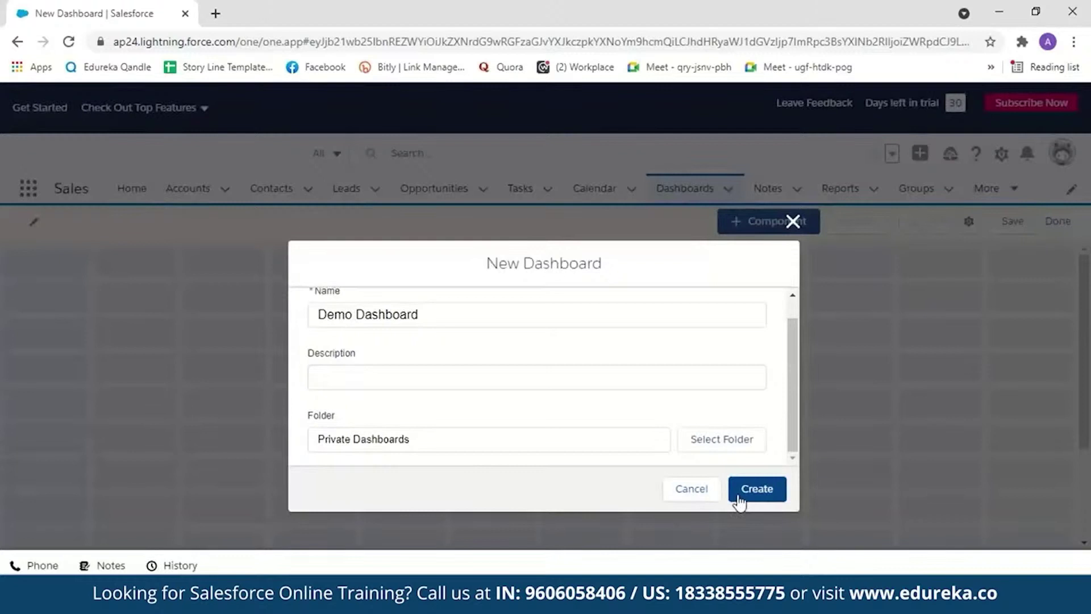
pyautogui.click(756, 490)
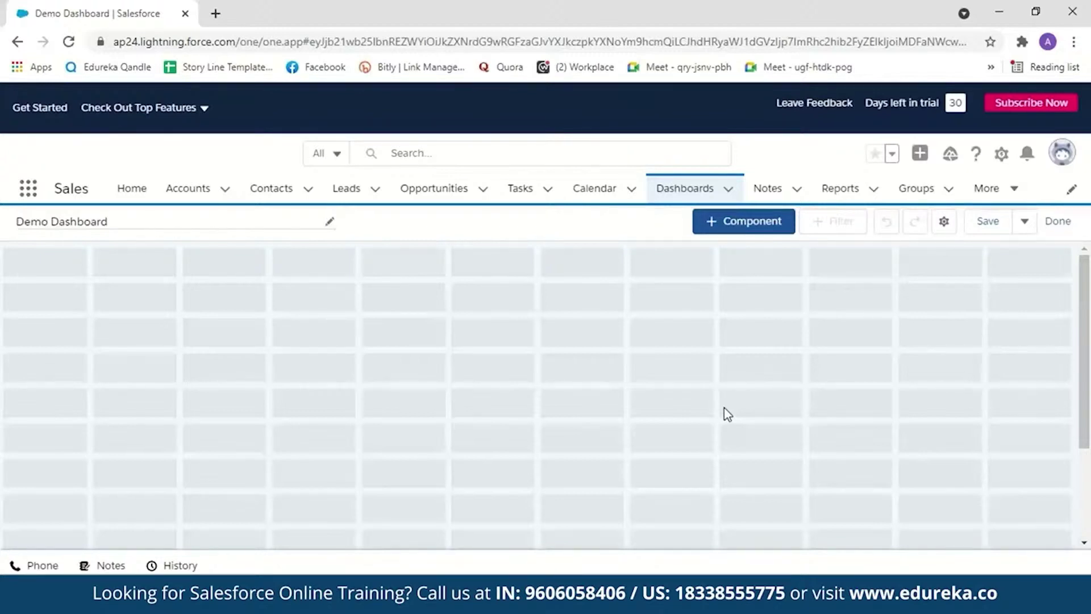
# Add a component based on Demo-report to the dashboard, displayed as a horizontal bar chart by lead status
pyautogui.click(747, 223)
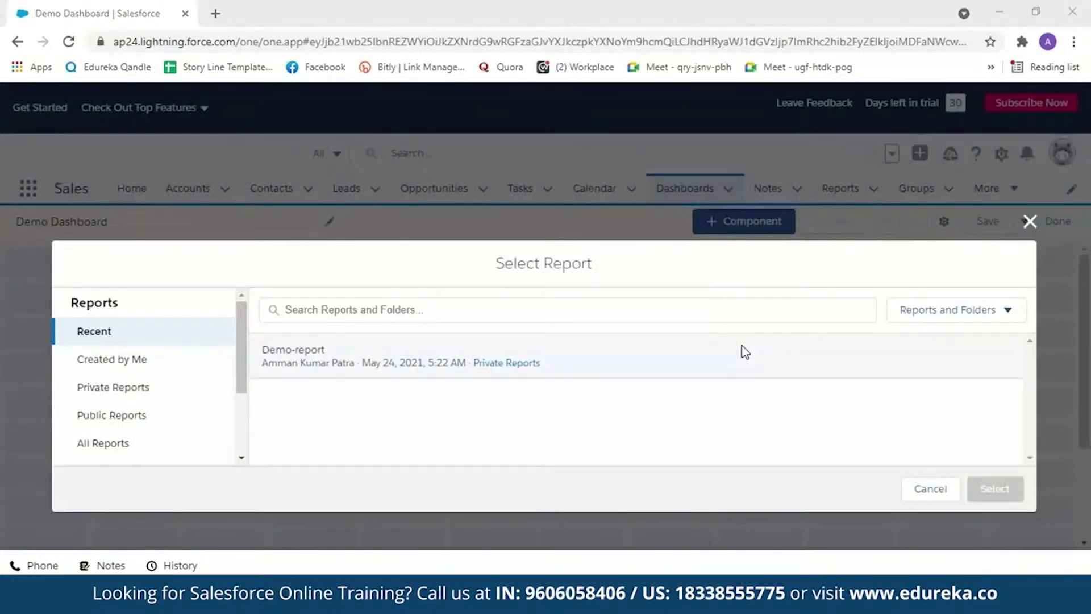
pyautogui.click(428, 354)
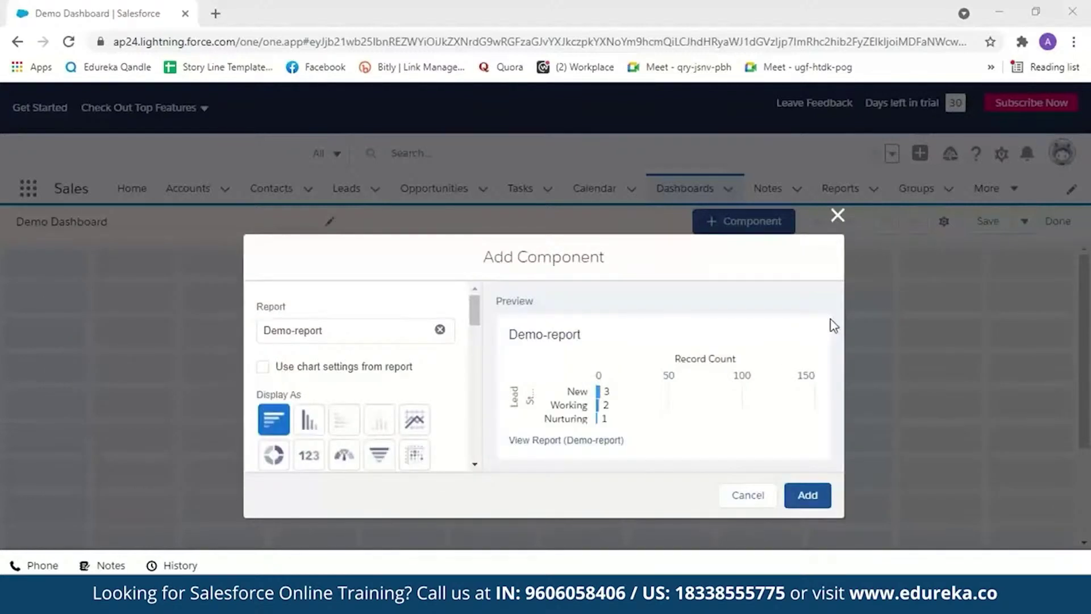
pyautogui.moveTo(472, 325); pyautogui.dragTo(470, 334)
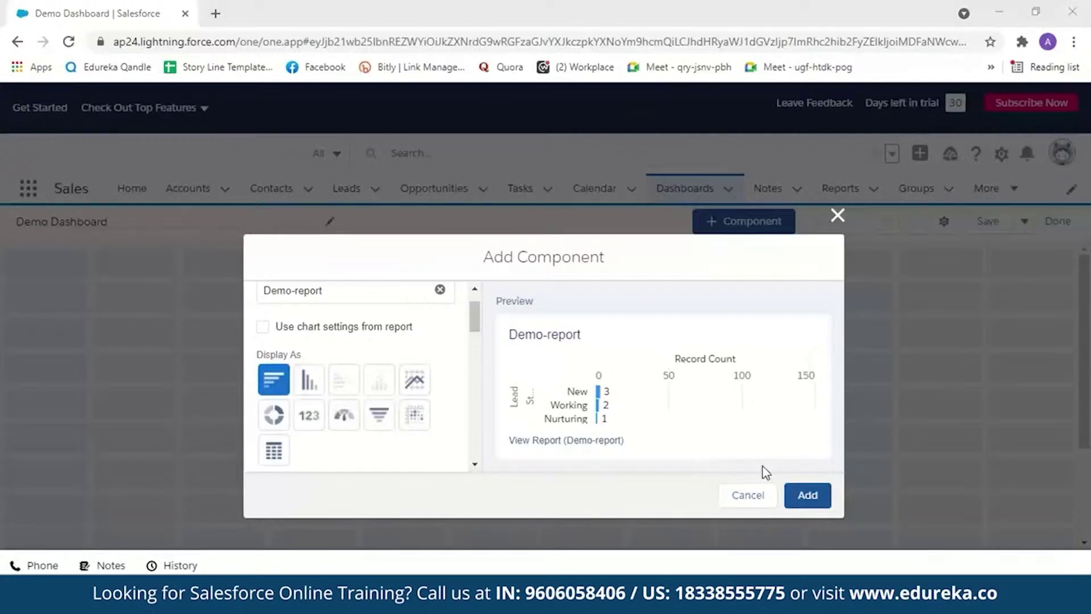
pyautogui.click(808, 496)
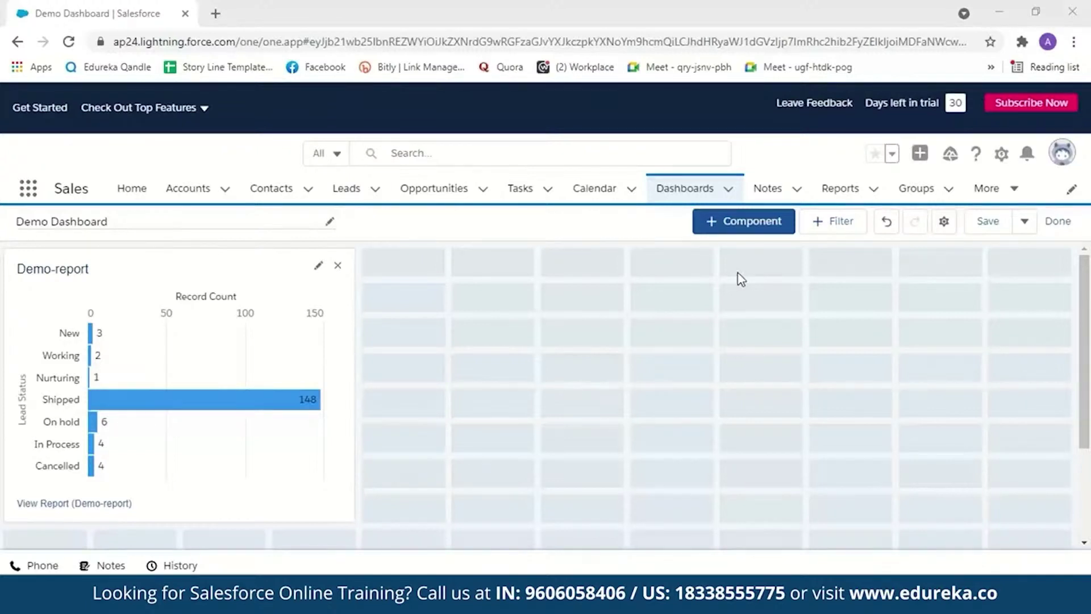
# Add a second Demo-report component to the dashboard, displayed as a donut chart
pyautogui.click(756, 227)
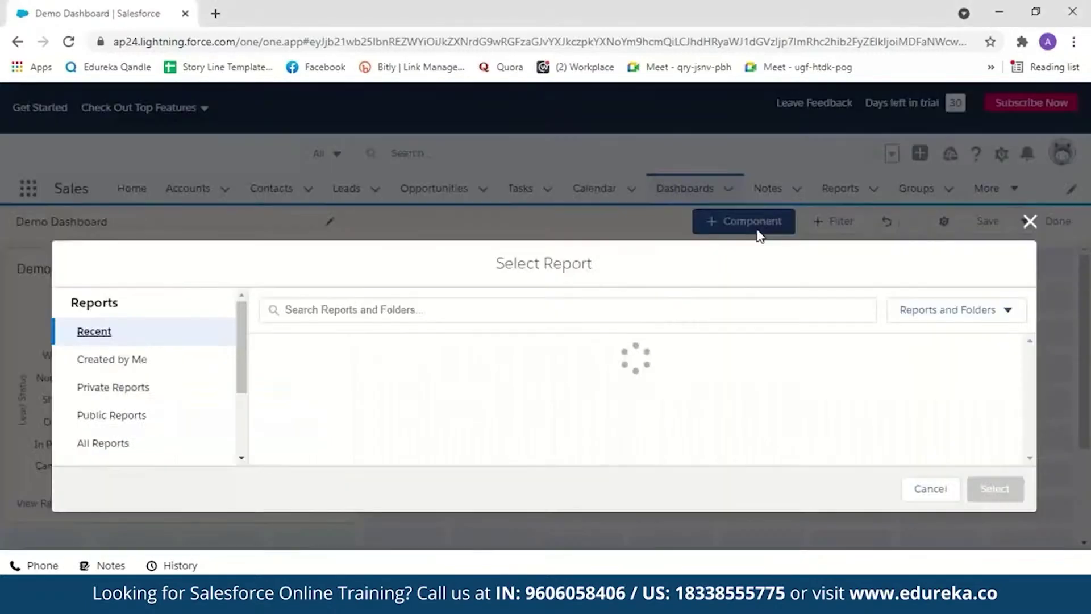
pyautogui.click(477, 365)
pyautogui.click(977, 487)
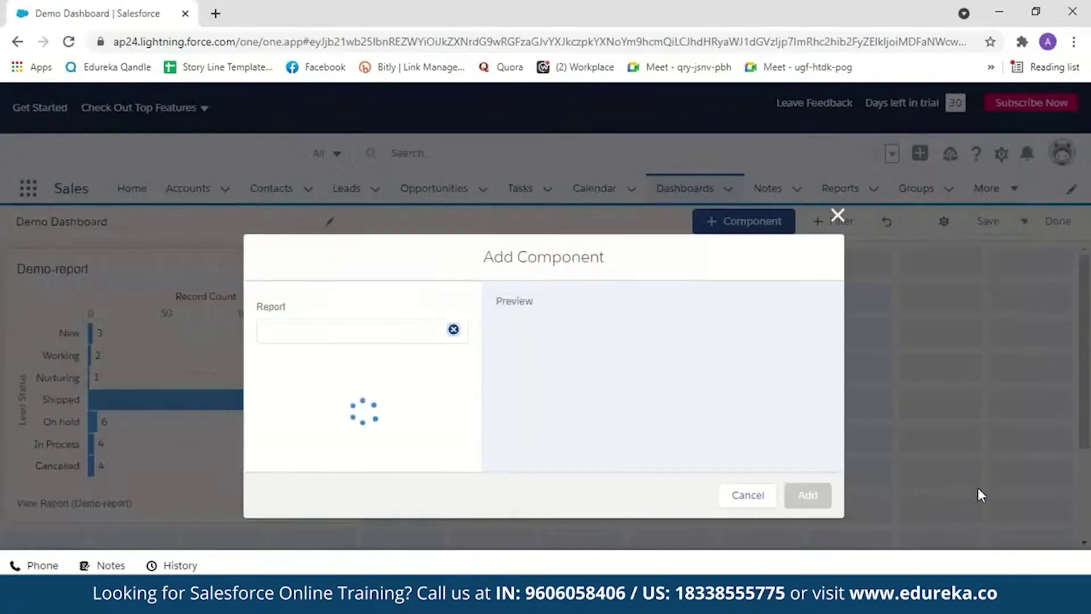
pyautogui.click(274, 455)
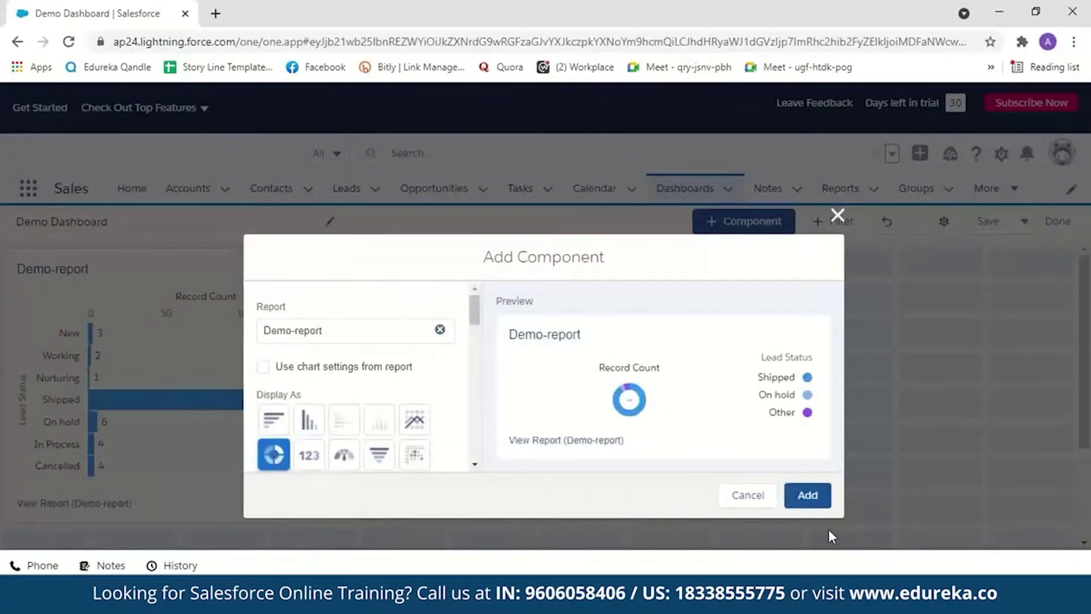
pyautogui.click(808, 495)
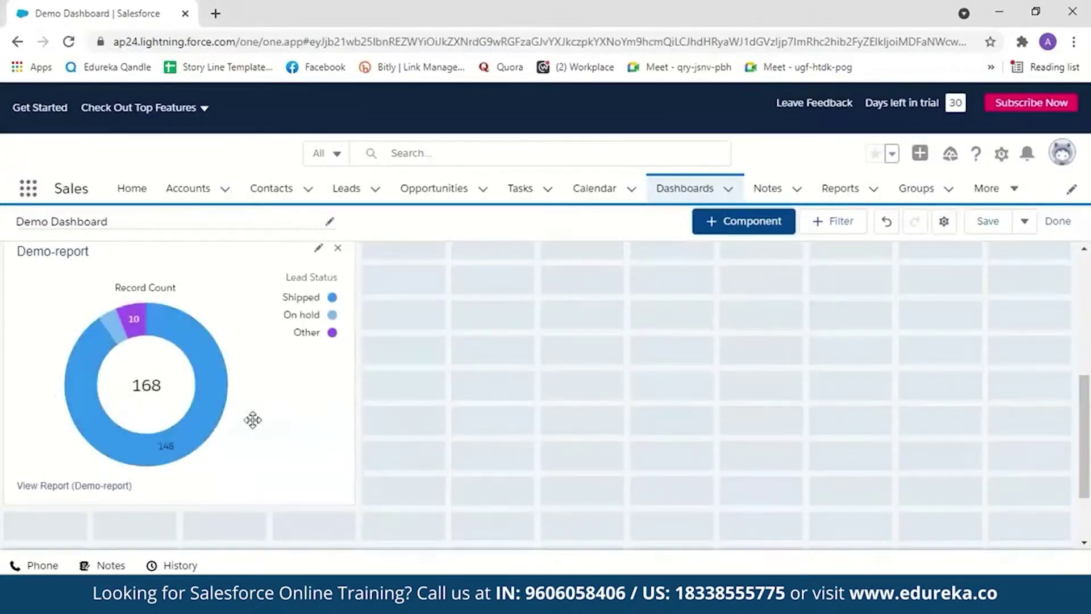
# Add a Demo-report component displayed as a funnel chart and place it directly beside the bar chart in the dashboard's first row
pyautogui.moveTo(1088, 449); pyautogui.dragTo(1088, 330)
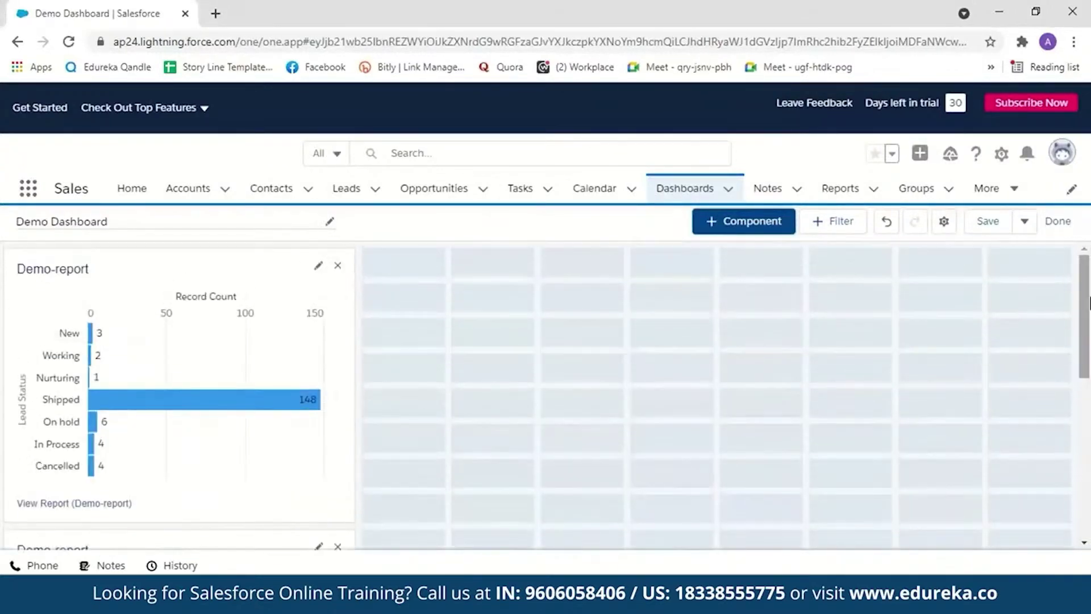
pyautogui.click(317, 265)
pyautogui.click(379, 454)
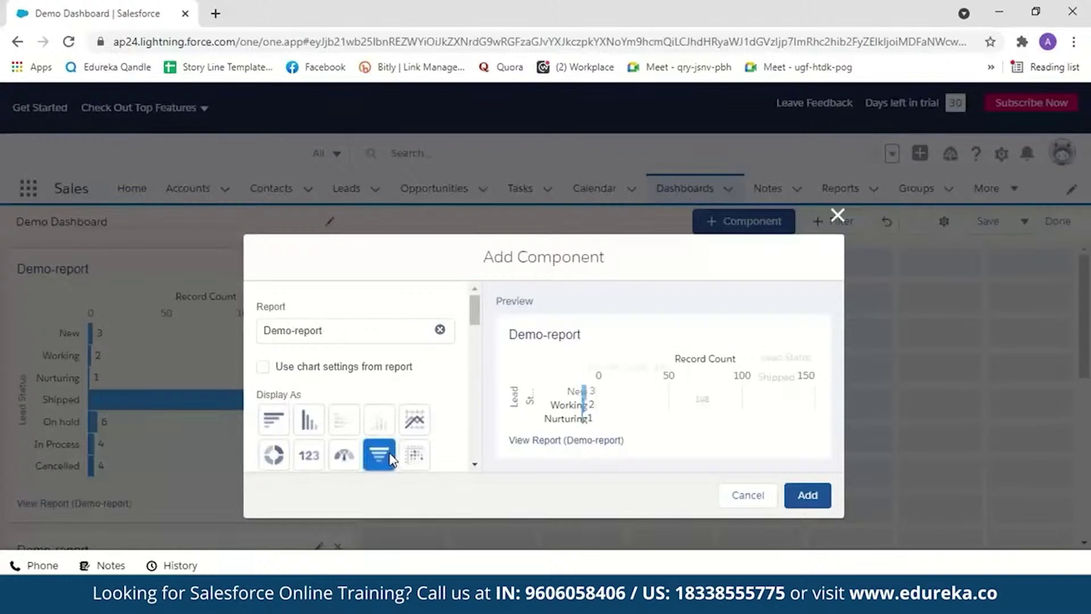
pyautogui.click(807, 494)
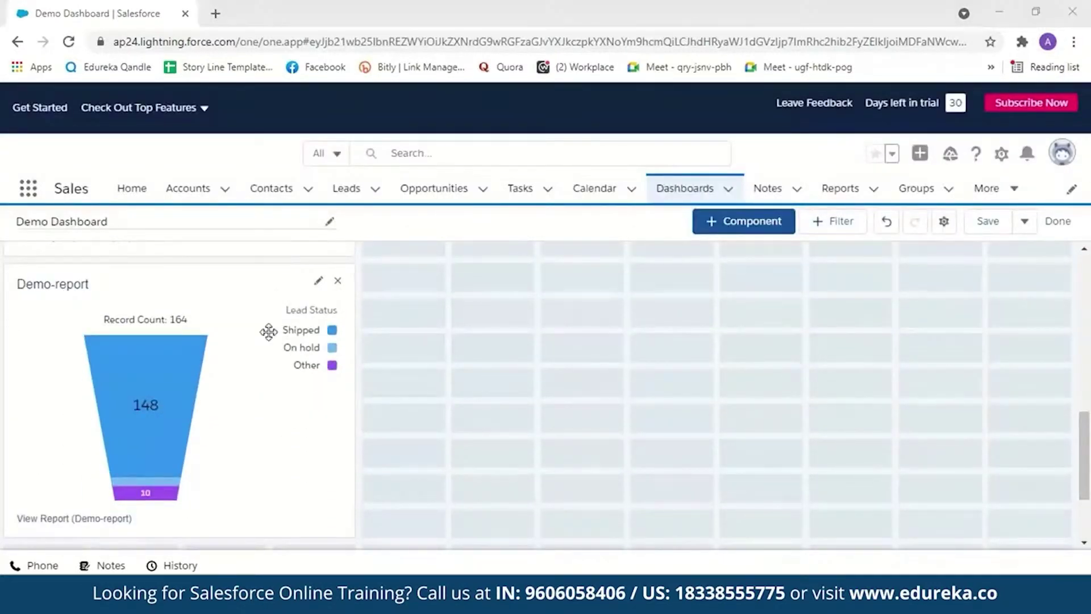
pyautogui.moveTo(237, 288); pyautogui.dragTo(670, 259)
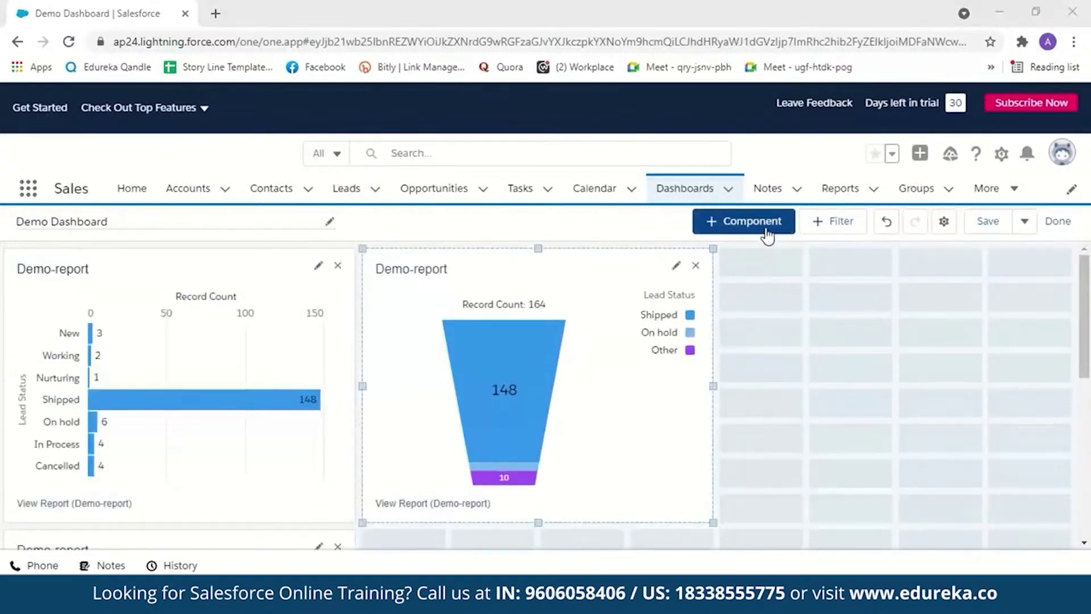
# Add another Demo-report component to the dashboard, displayed as a line chart with Lead Status on the X-axis
pyautogui.click(767, 235)
pyautogui.click(295, 281)
pyautogui.moveTo(476, 313); pyautogui.dragTo(479, 369)
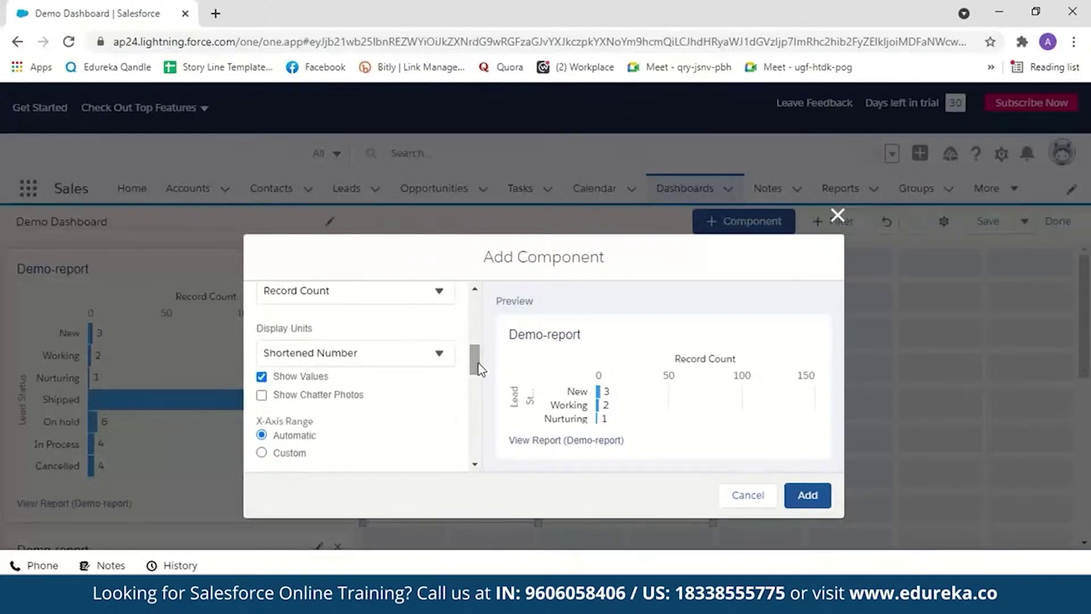
pyautogui.moveTo(479, 370); pyautogui.dragTo(484, 343)
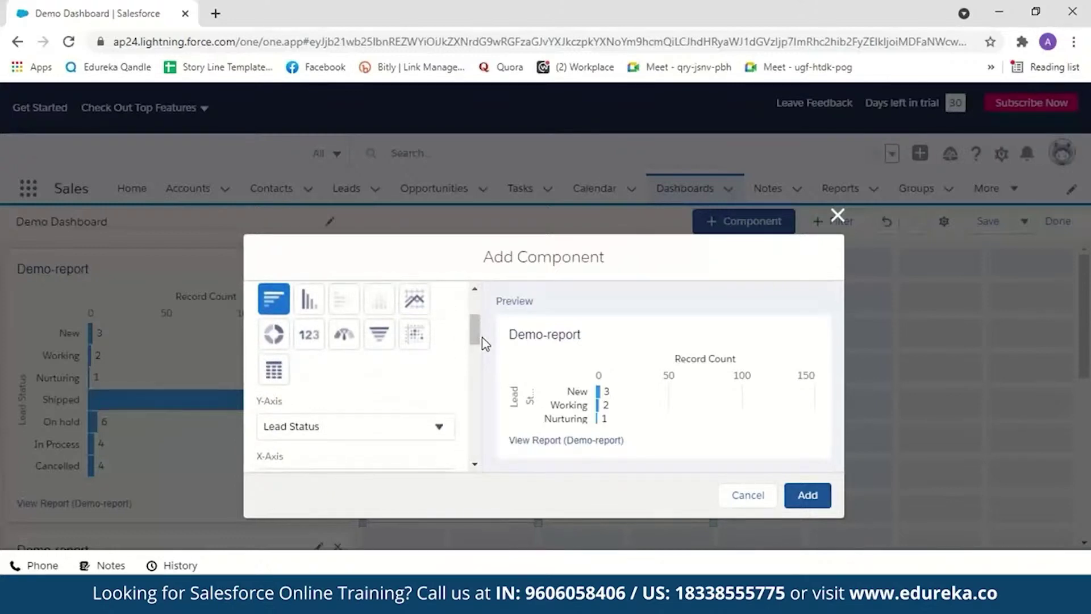
pyautogui.click(415, 299)
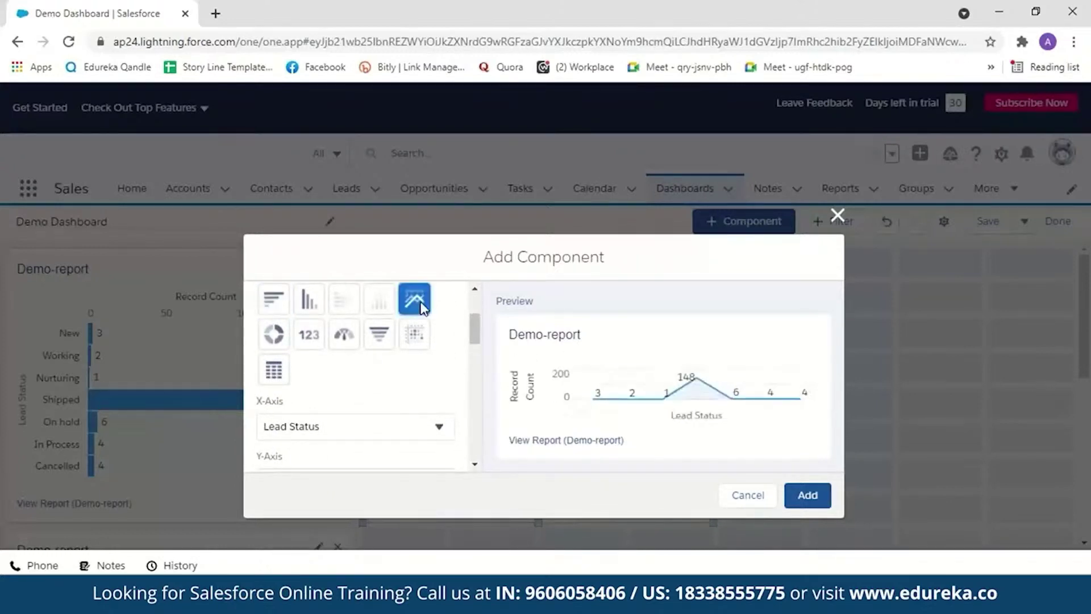
pyautogui.click(806, 495)
# Move the line chart component into the first row beside the funnel chart and save the dashboard
pyautogui.moveTo(1084, 324); pyautogui.dragTo(1088, 404)
pyautogui.scroll(-3, 260, 351)
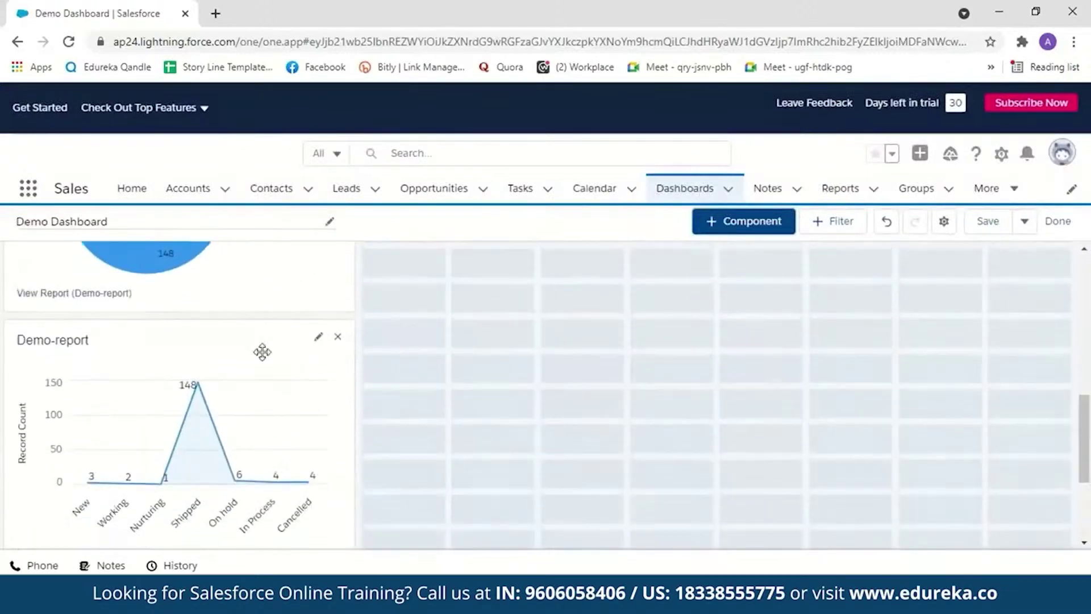
pyautogui.moveTo(254, 343); pyautogui.dragTo(994, 268)
pyautogui.click(989, 227)
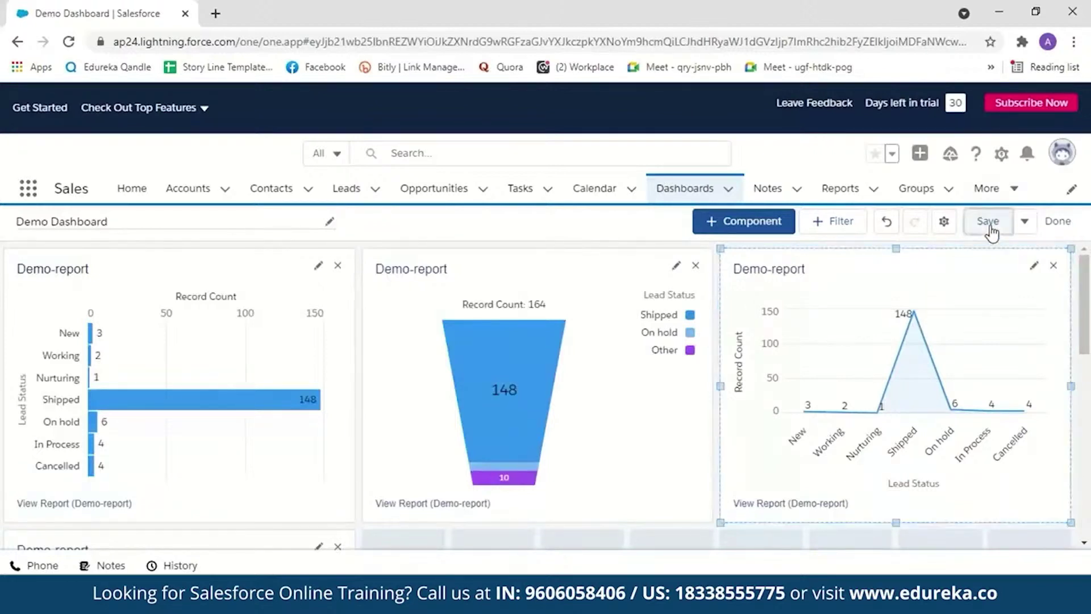